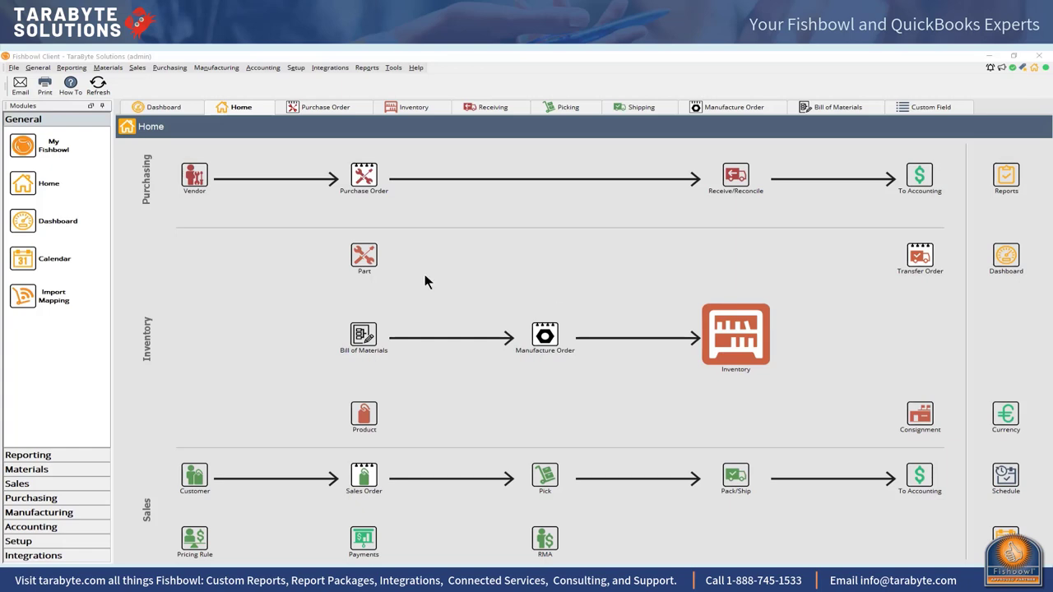
In the Part module, filter the parts by Inventory type and view the accounts of part P701, High Efficiency Pedals
left_click(111, 70)
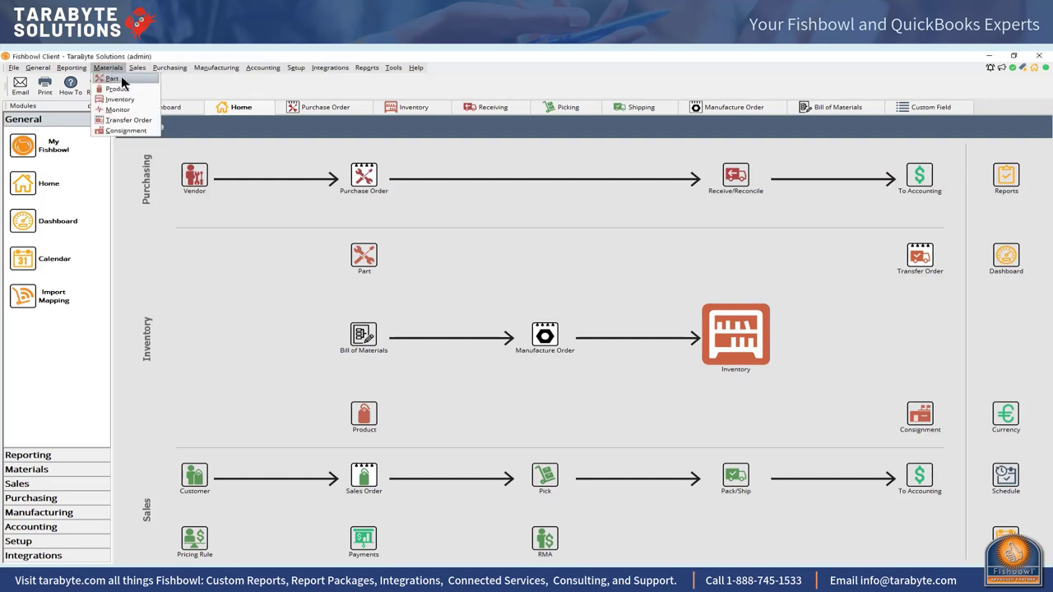
key("Return")
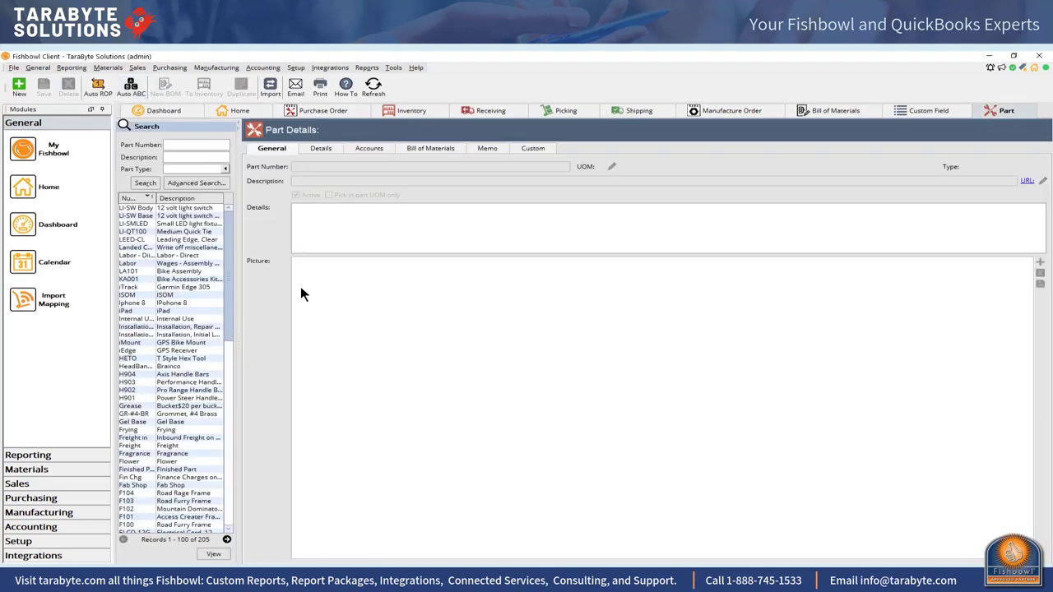
left_click(224, 169)
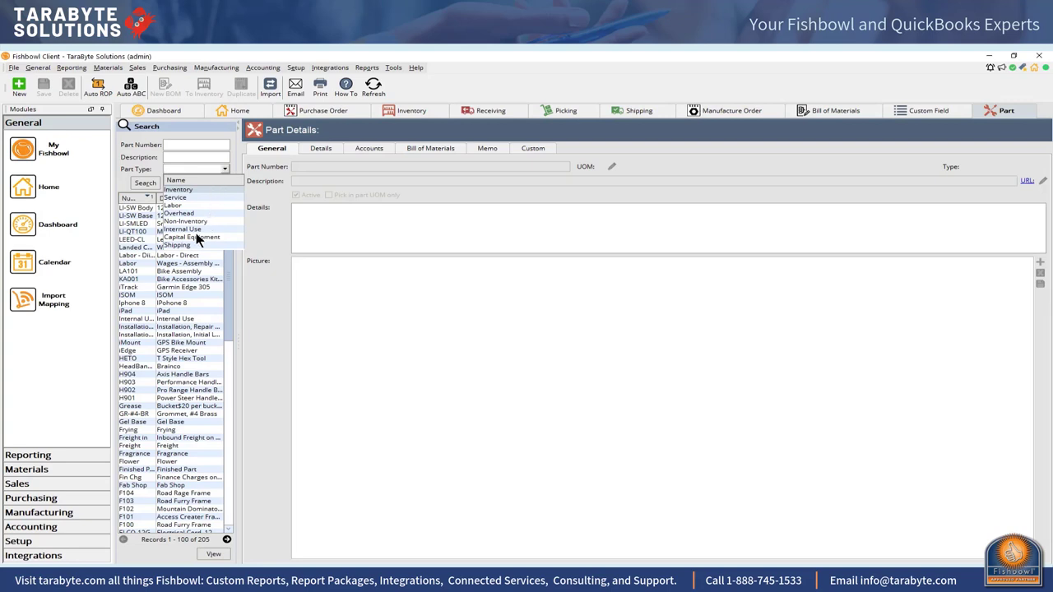
left_click(190, 190)
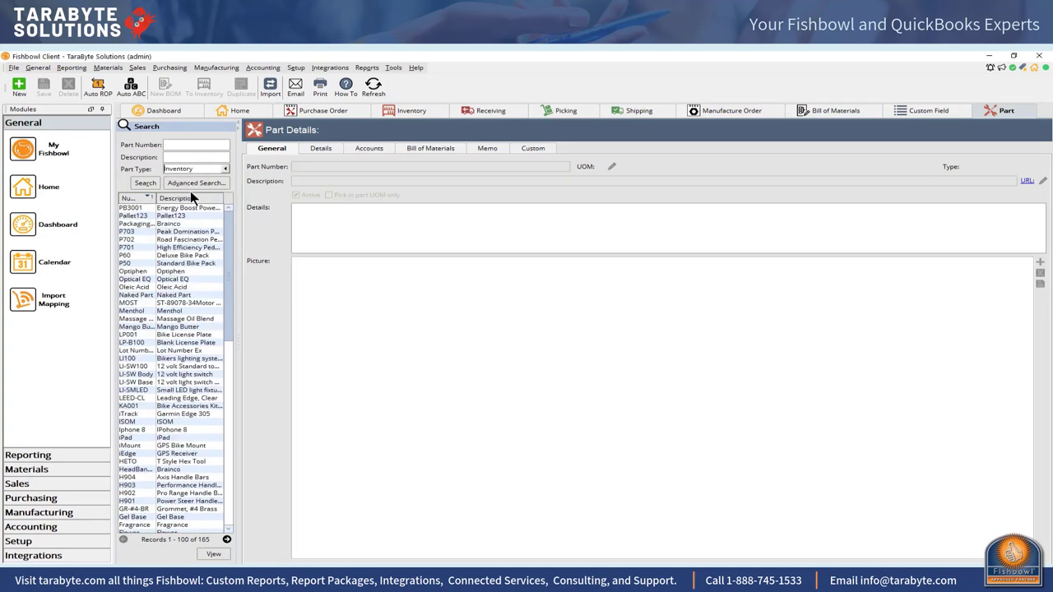
left_click(170, 247)
left_click(379, 147)
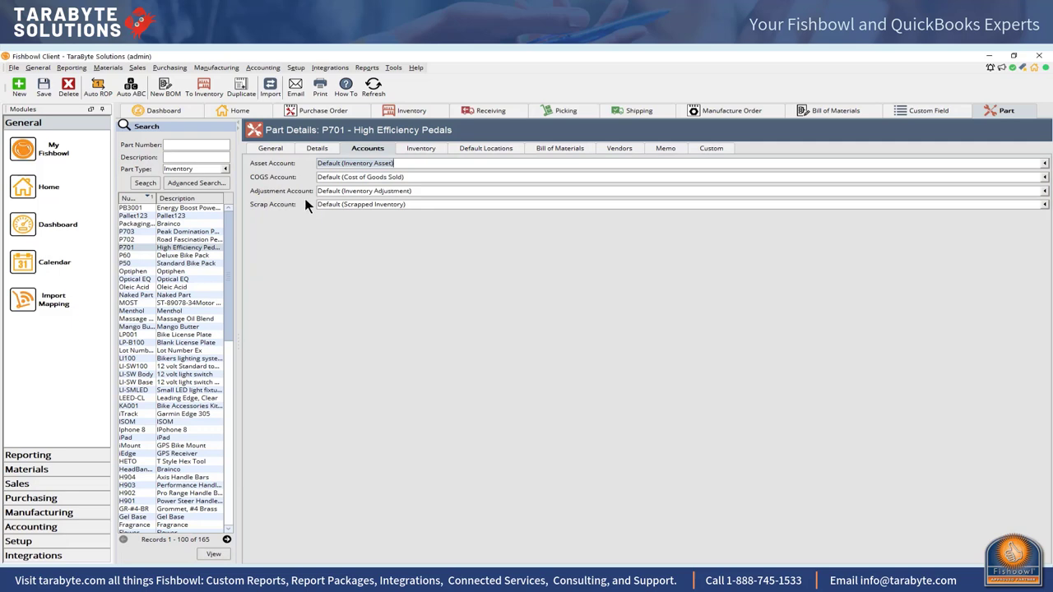
Copy the part number P701 from the part's general information
left_click(279, 153)
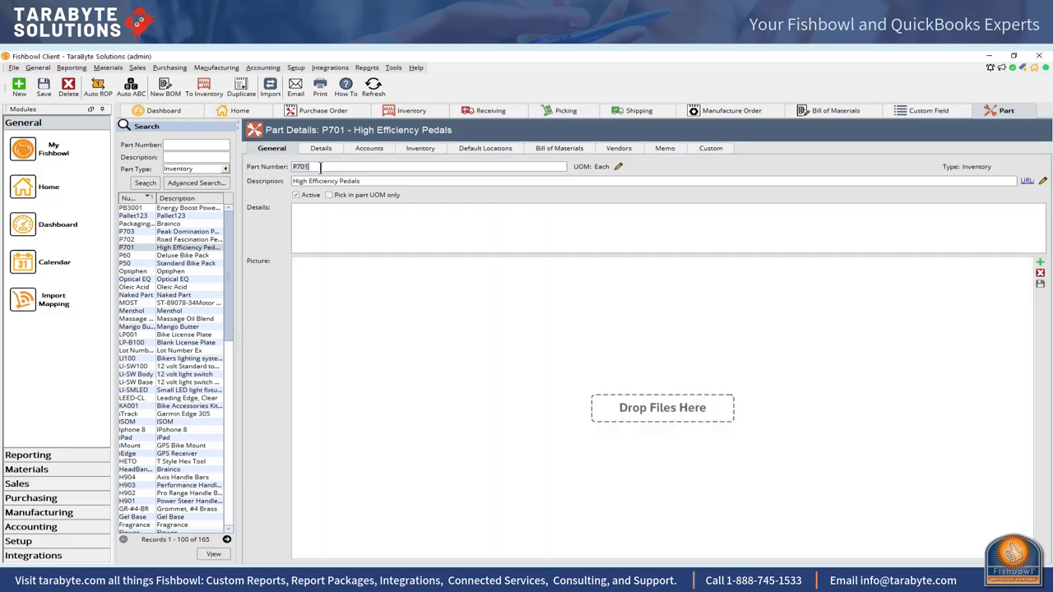
right_click(300, 169)
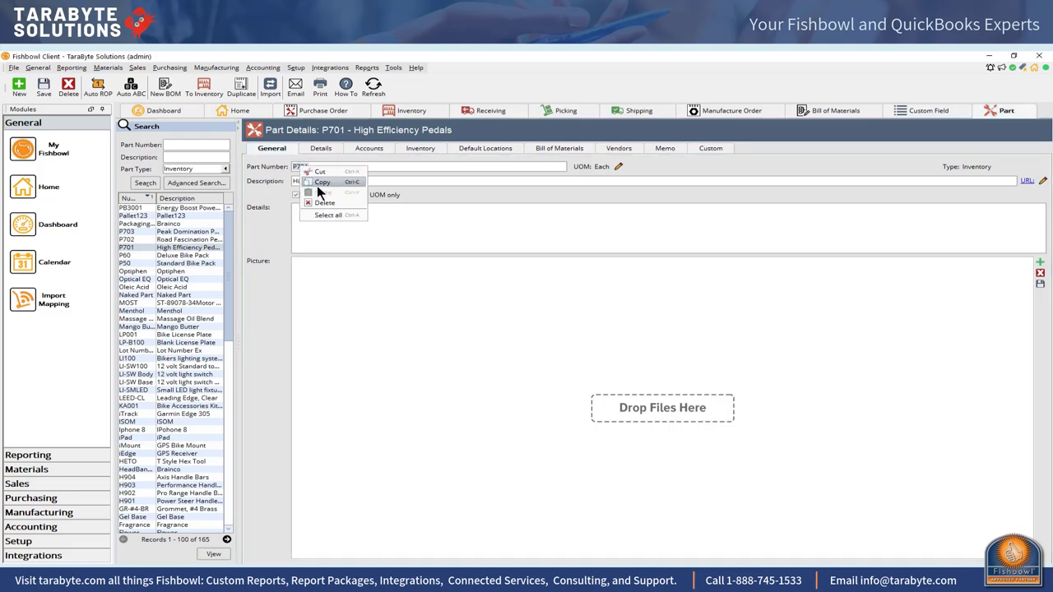
left_click(318, 183)
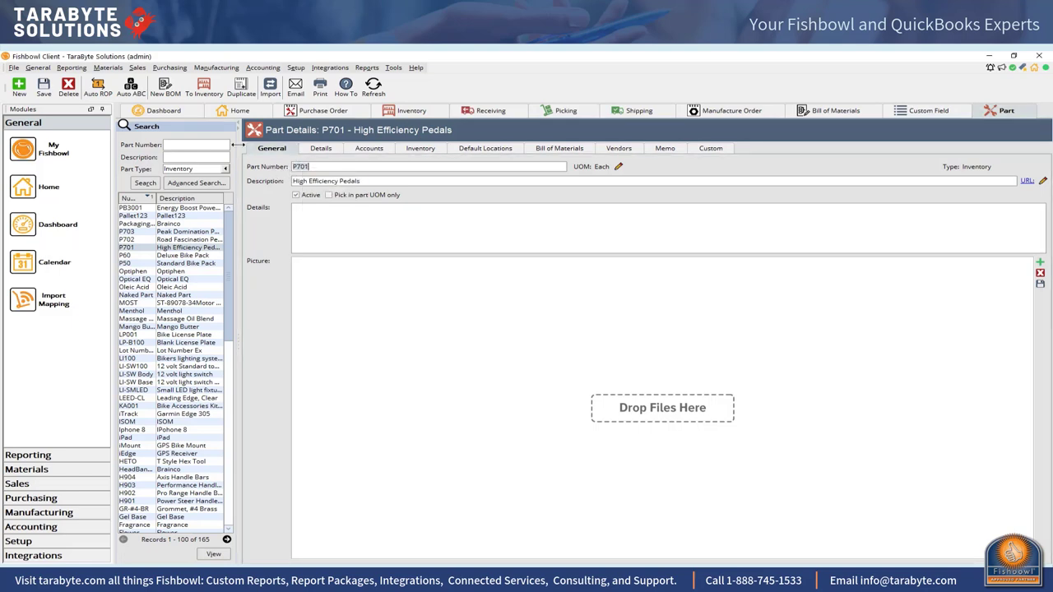
Search the Product module for product number P701 and view the income account in that product's details
left_click(110, 68)
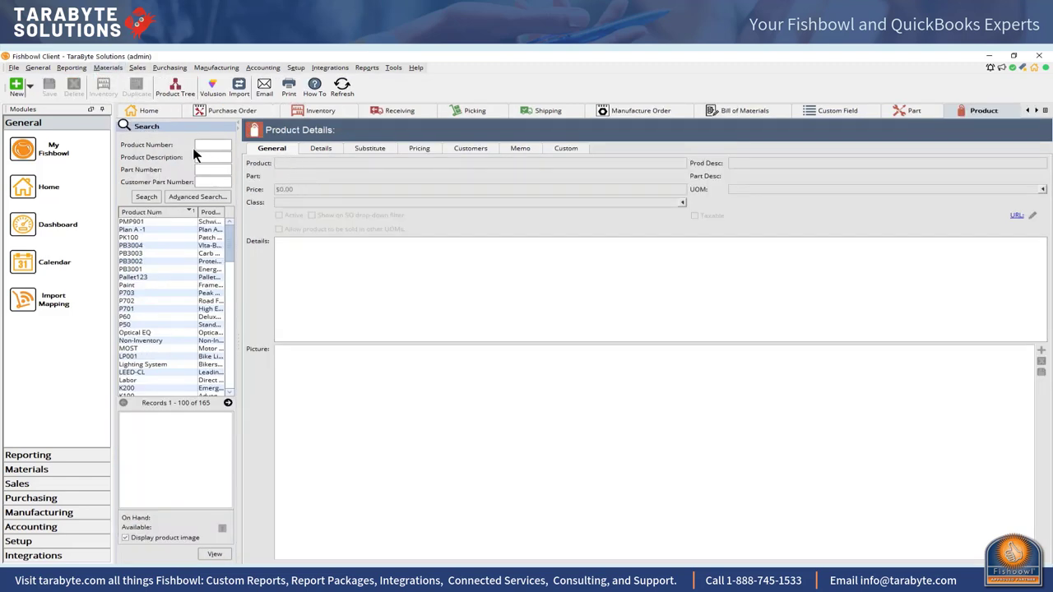
right_click(199, 144)
left_click(223, 173)
left_click(156, 200)
left_click(219, 222)
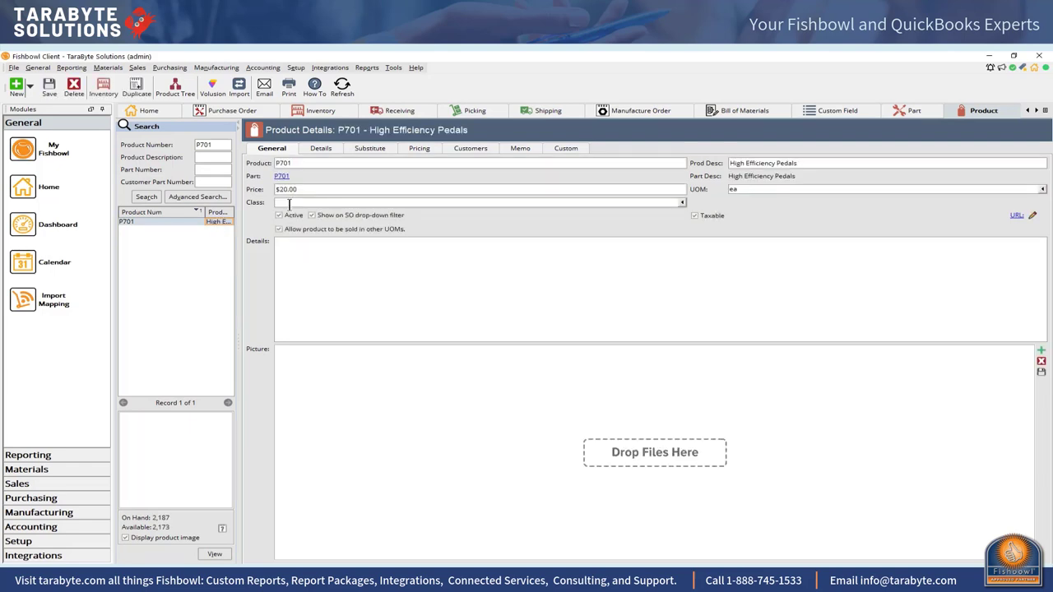
left_click(329, 146)
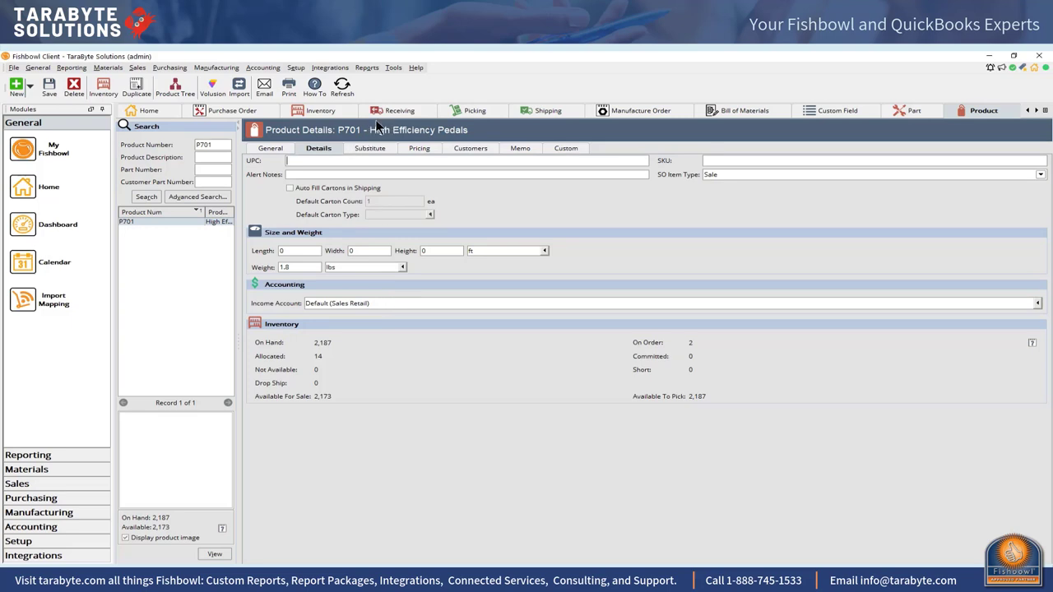
Return to part P701 and review its details and its asset, COGS, adjustment and scrap accounts
left_click(320, 111)
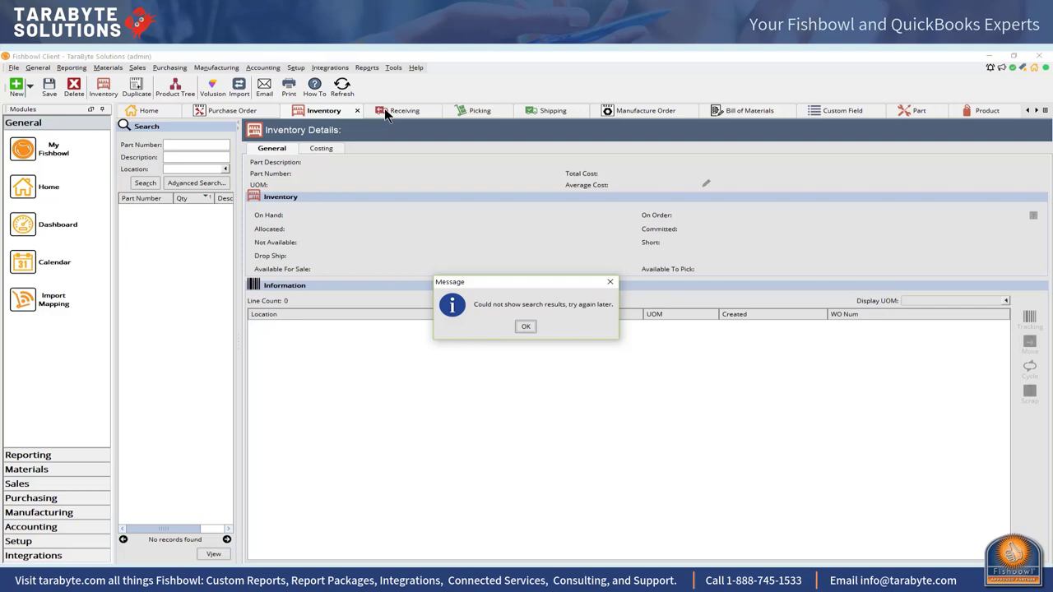
left_click(526, 327)
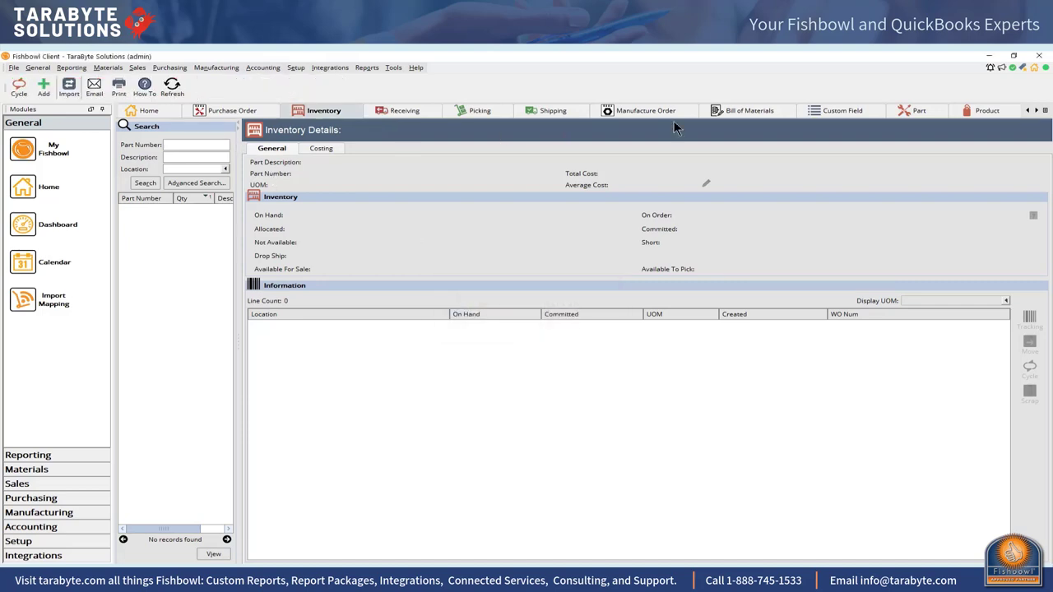
left_click(909, 111)
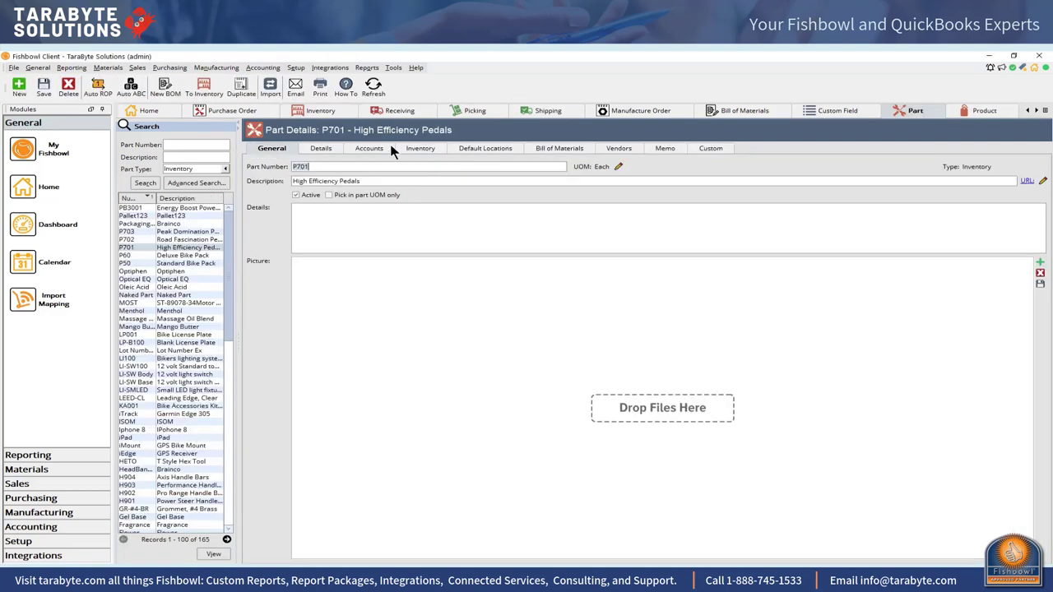
left_click(322, 149)
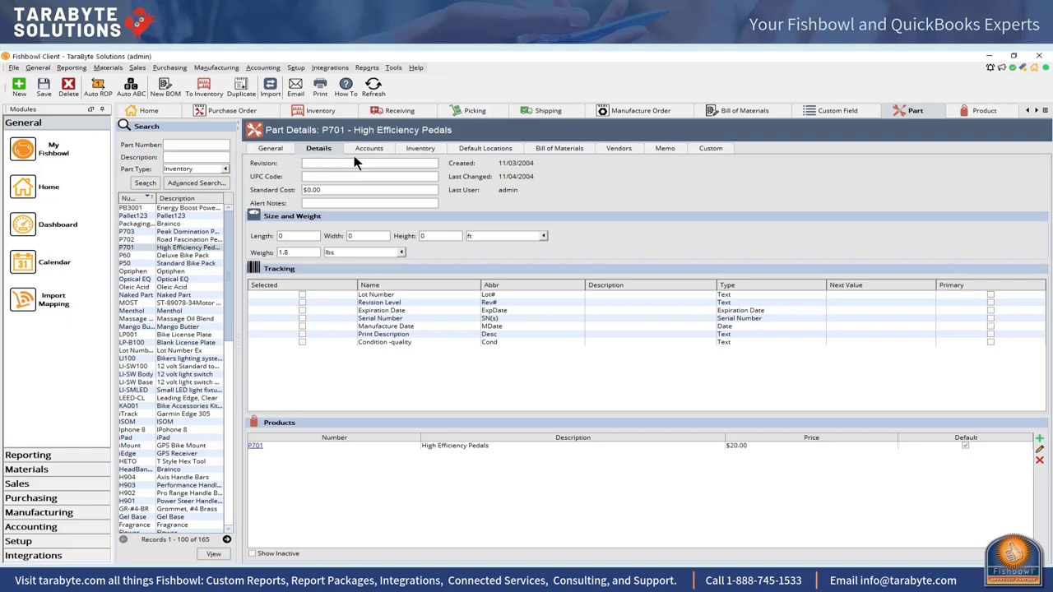
left_click(375, 148)
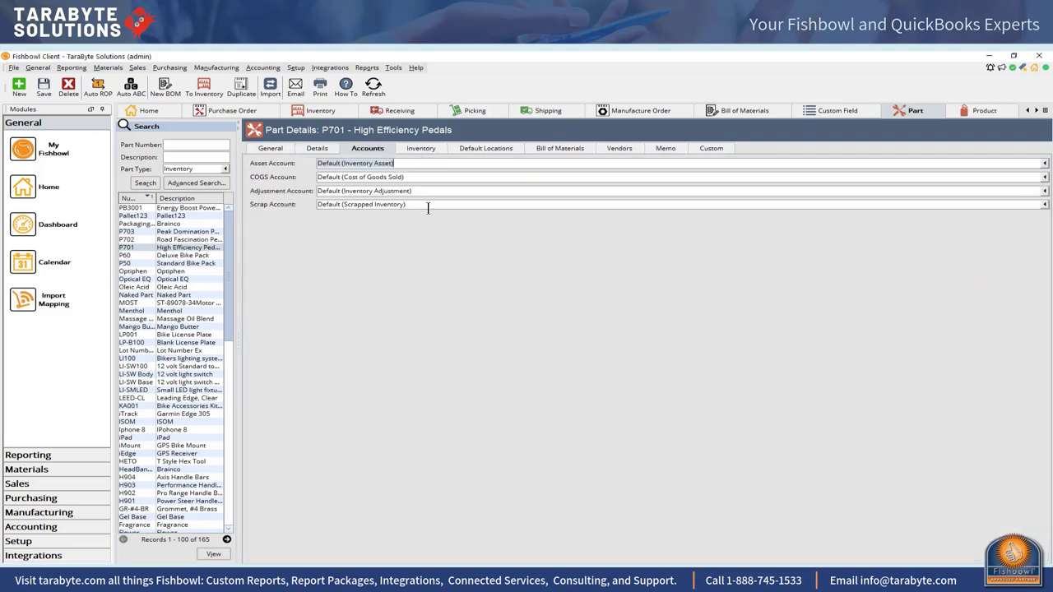
mouse_move(427, 208)
Filter the parts by Service type and open the accounts of the Rental part RR-09011
left_click(225, 169)
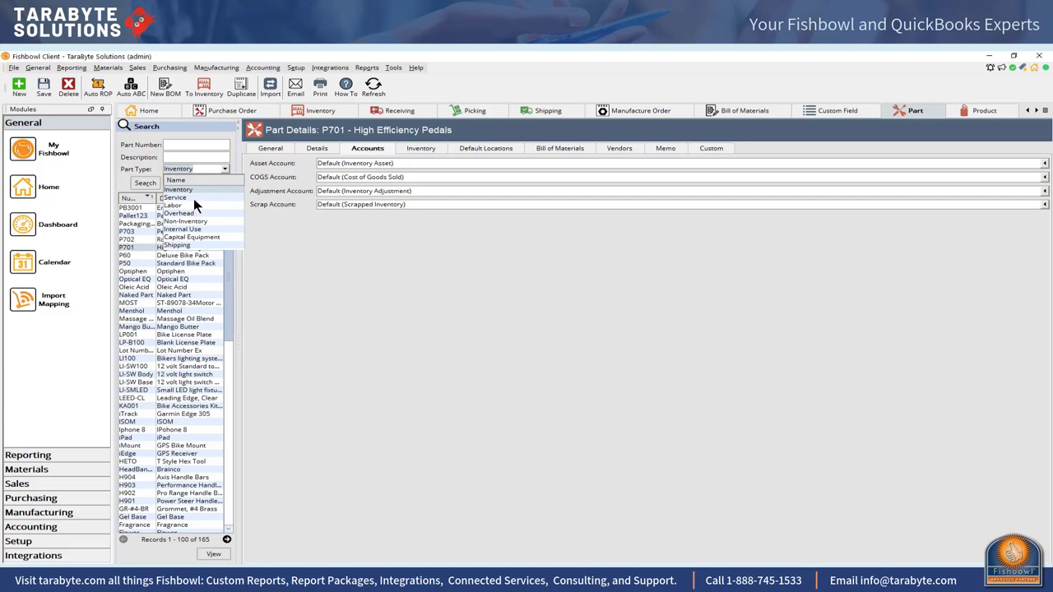
left_click(193, 198)
left_click(169, 232)
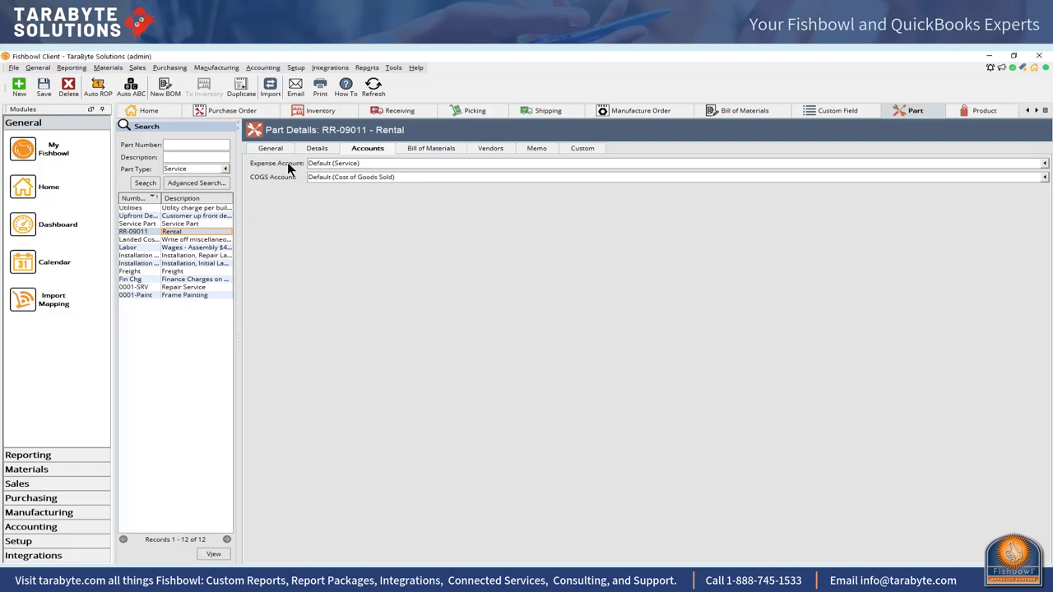
Check the Rental part's expense and COGS accounts and view the income account of its linked product RR-09011
left_click(409, 163)
left_click(412, 164)
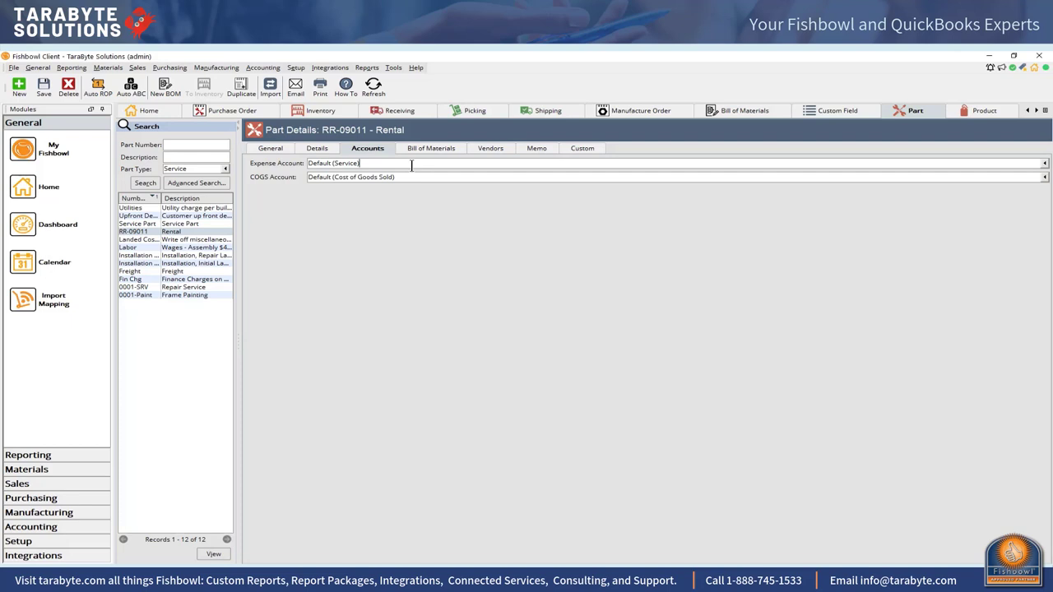
left_click(431, 177)
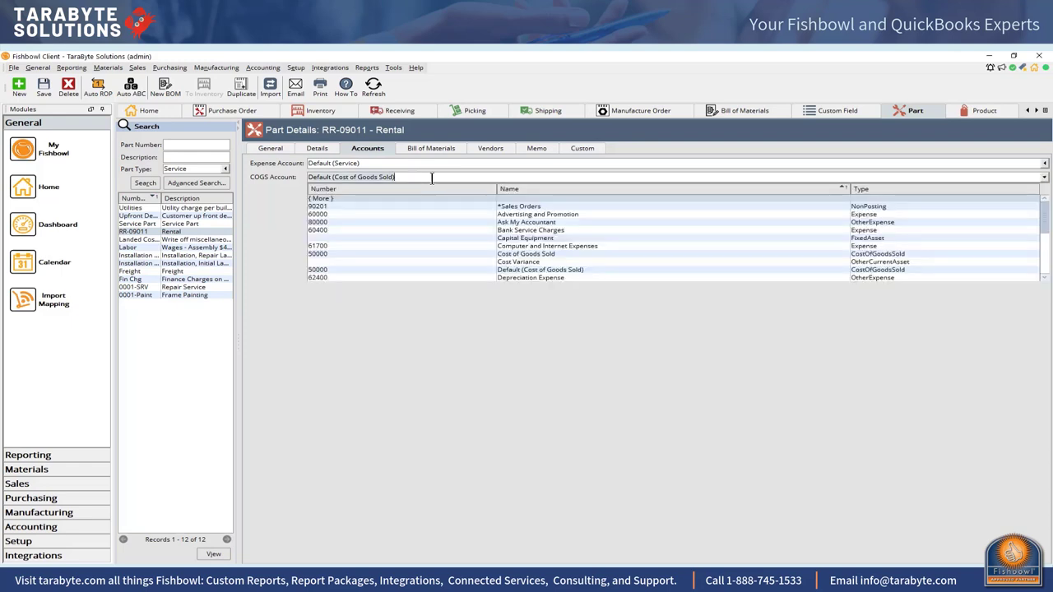
left_click(431, 177)
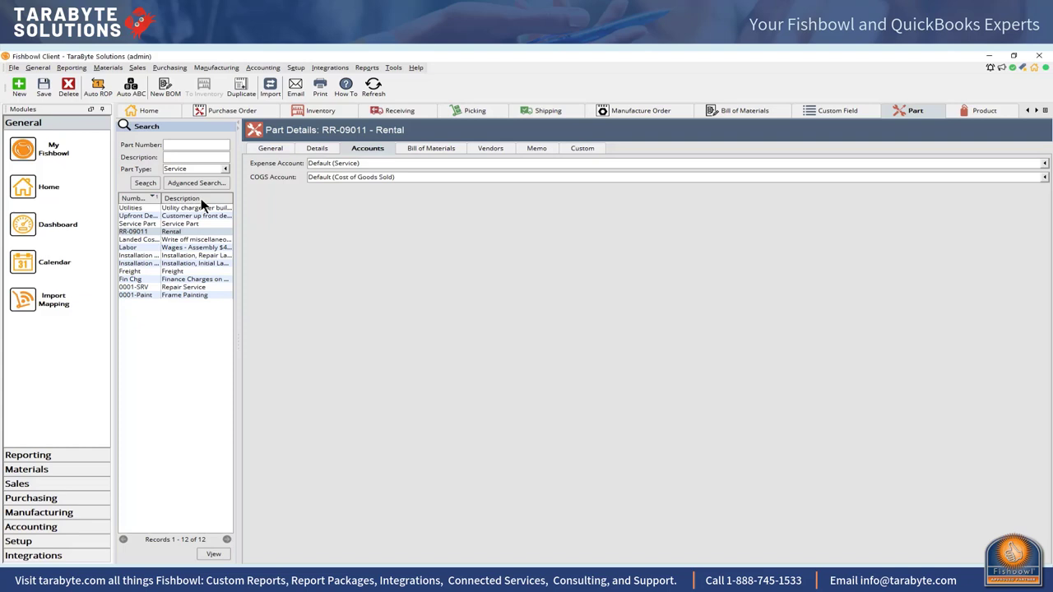
left_click(311, 146)
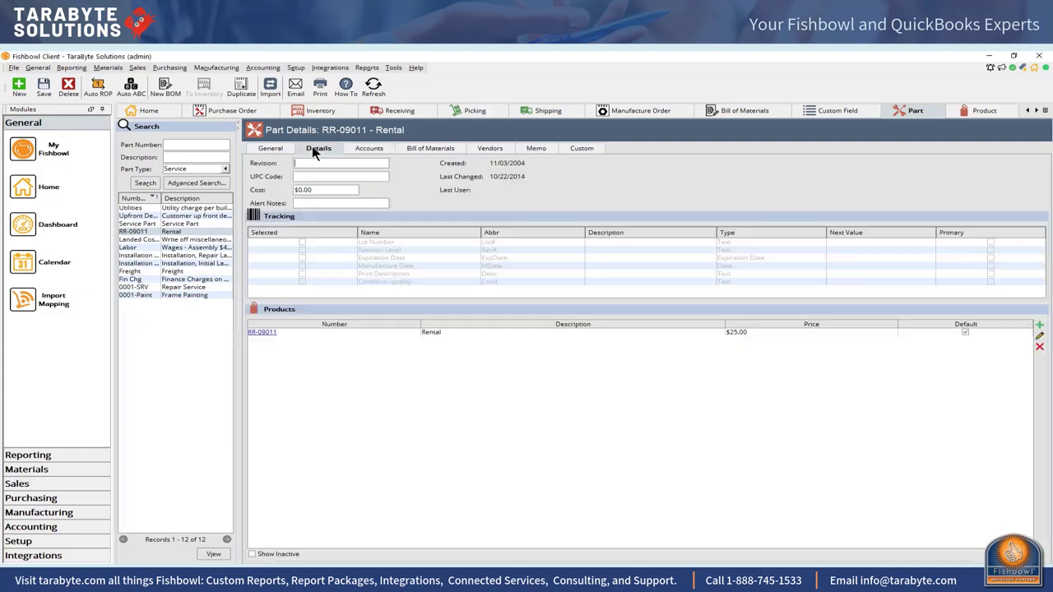
left_click(262, 333)
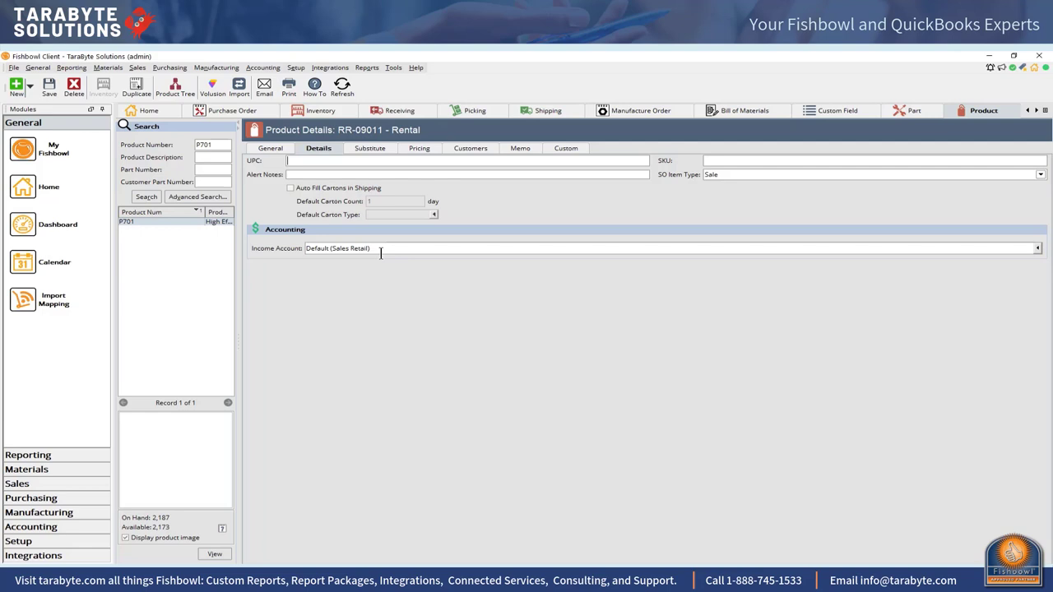
Run the Default Account Mapping report from the company's Accounting reports
left_click(264, 69)
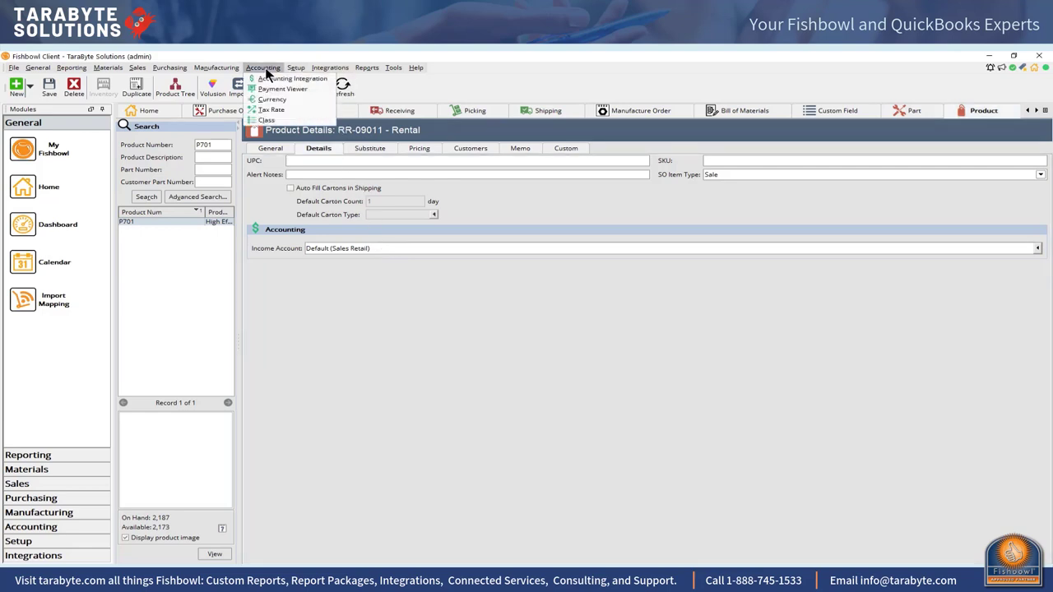
left_click(300, 78)
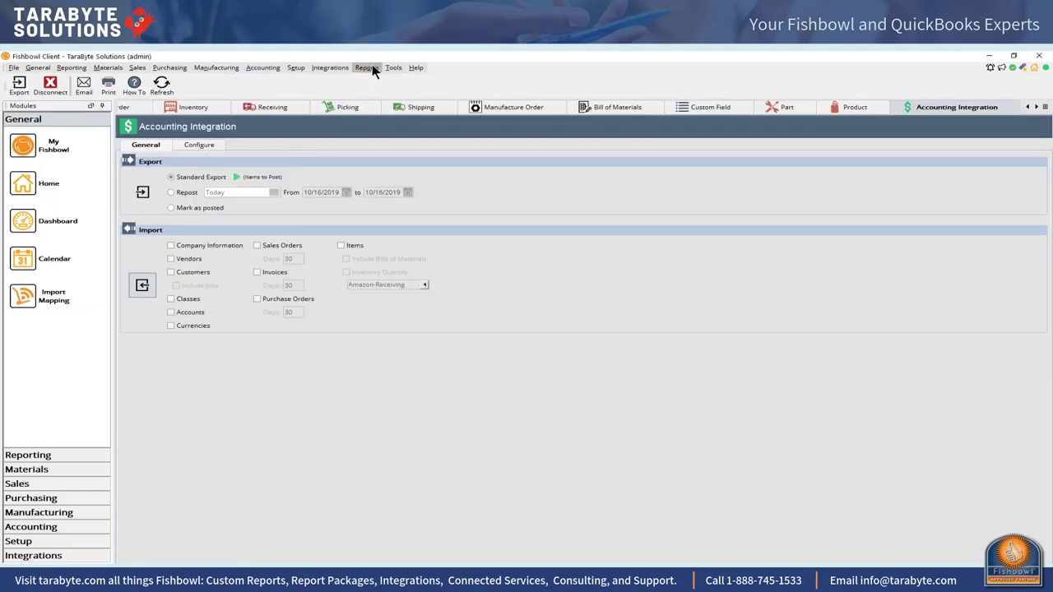
left_click(368, 69)
left_click(382, 78)
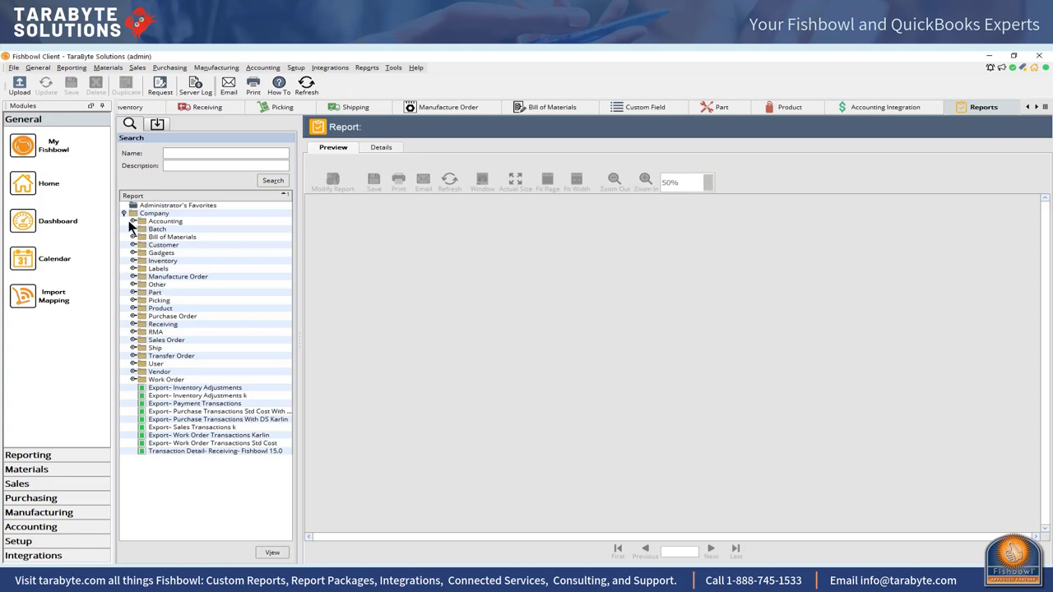
left_click(133, 221)
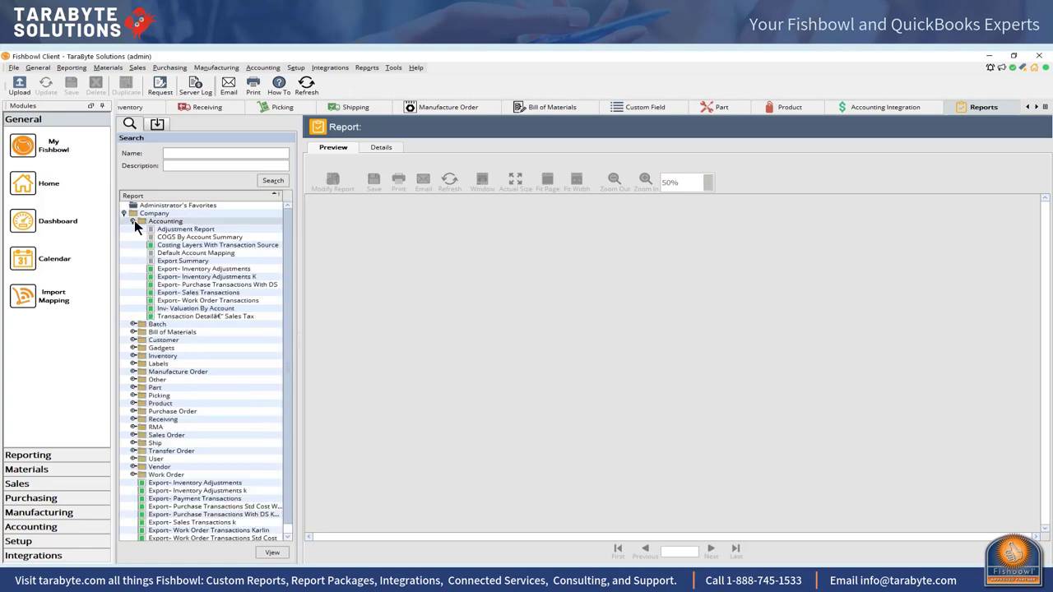
double_click(190, 253)
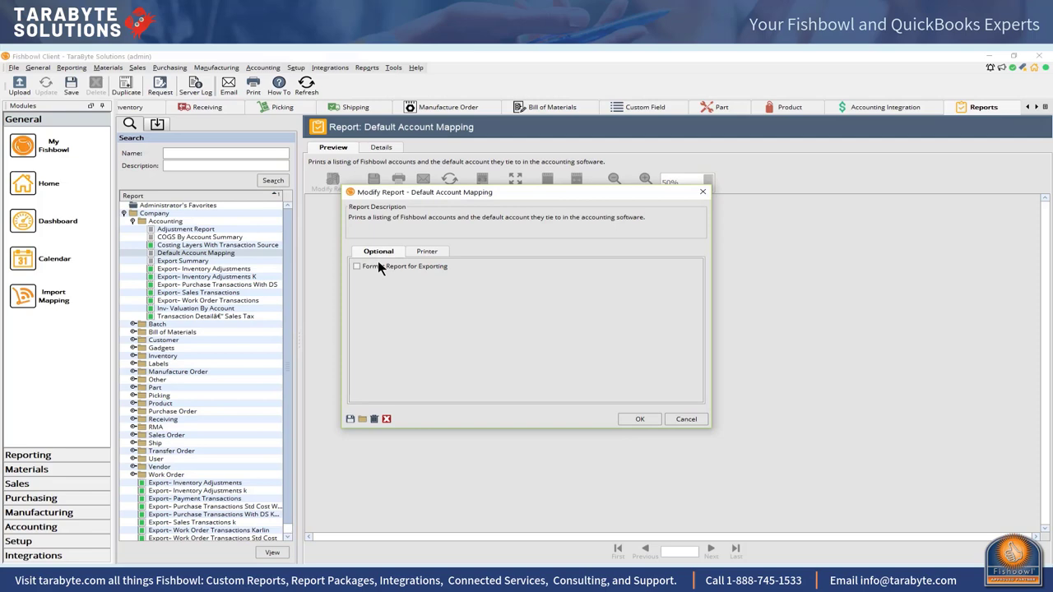
left_click(640, 419)
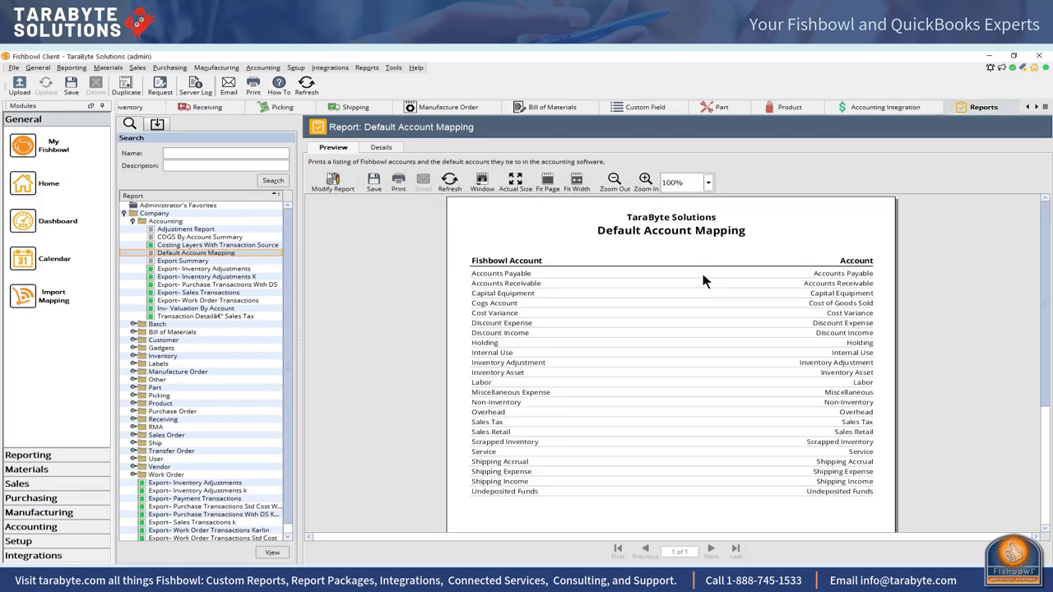
Fit the Default Account Mapping report to the page width and examine the Fishbowl accounts and their mapped accounts
left_click(574, 182)
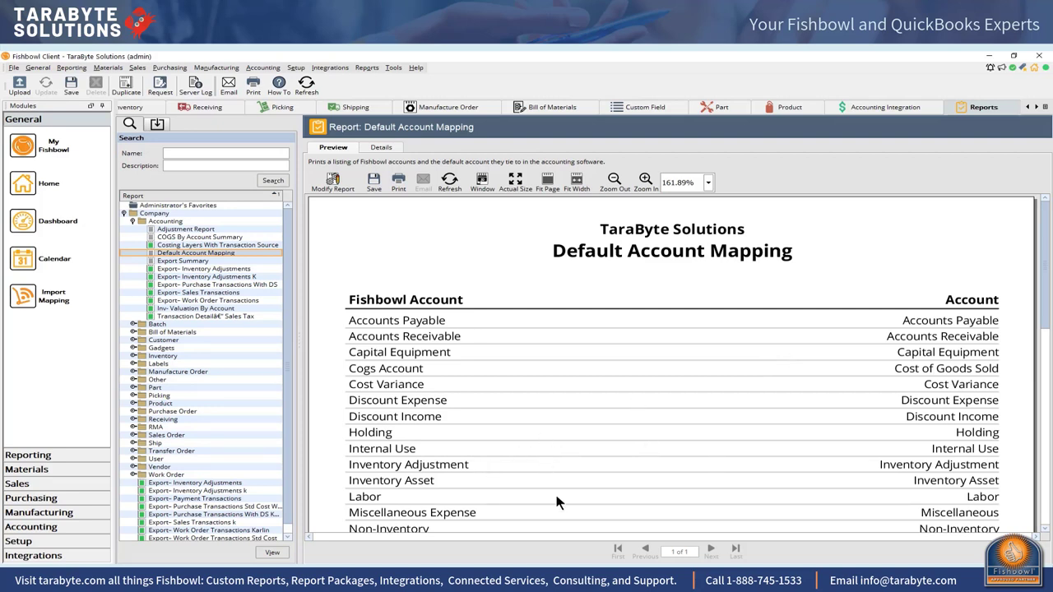
left_click_drag(1050, 313, 1045, 378)
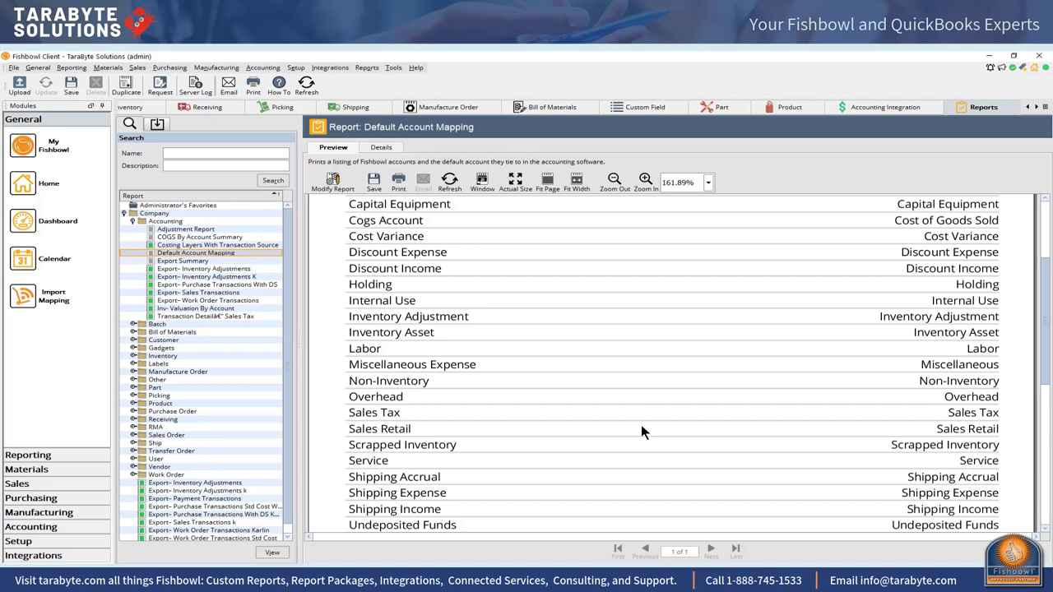
scroll(387, 457, "up", 1)
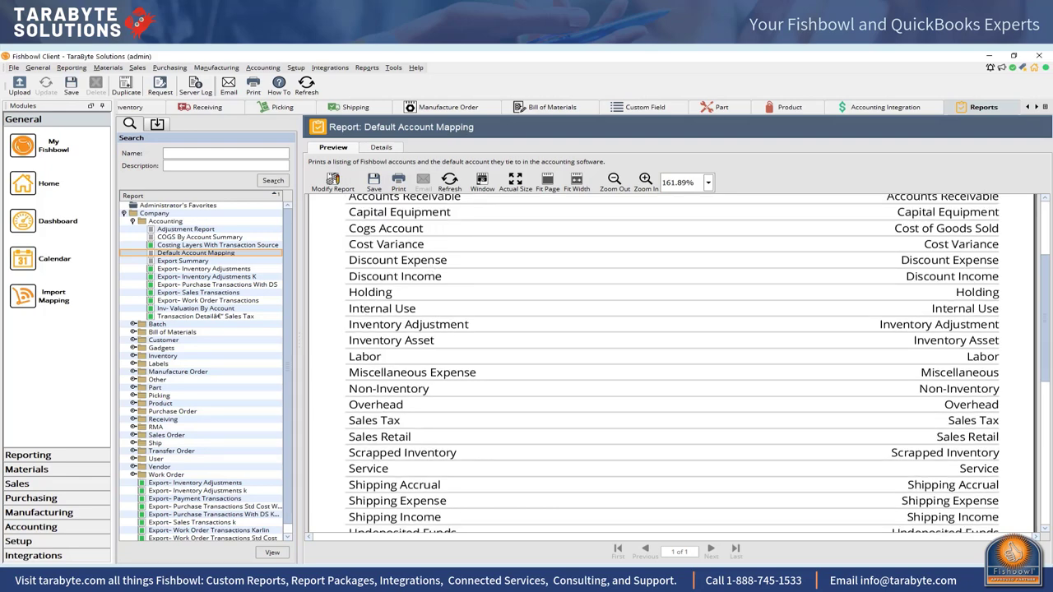
Review the part types available in the part search, and return to the Default Account Mapping report
key("alt+Tab")
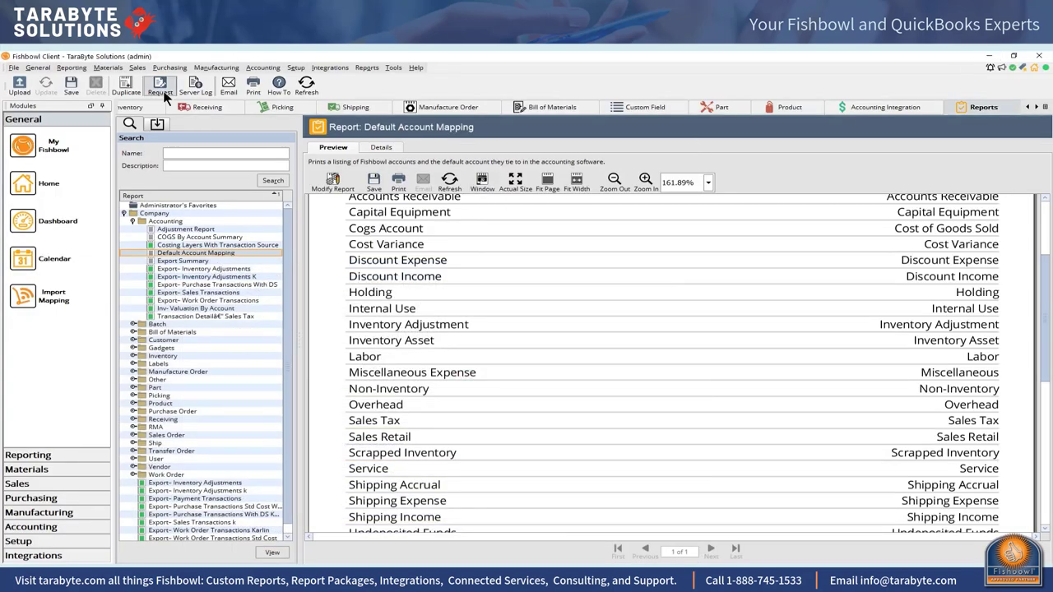
left_click(108, 68)
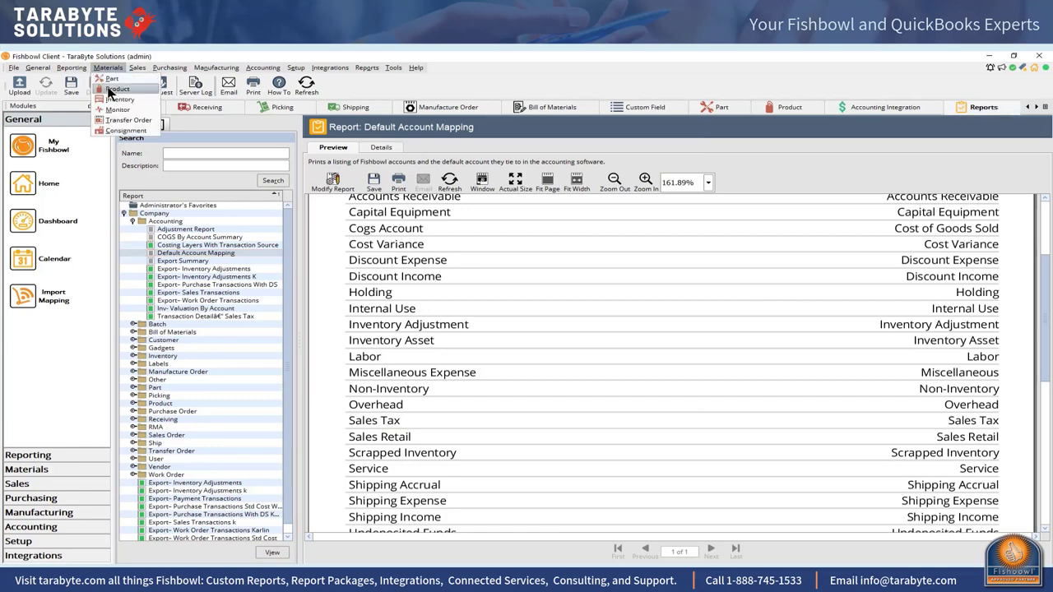
left_click(115, 76)
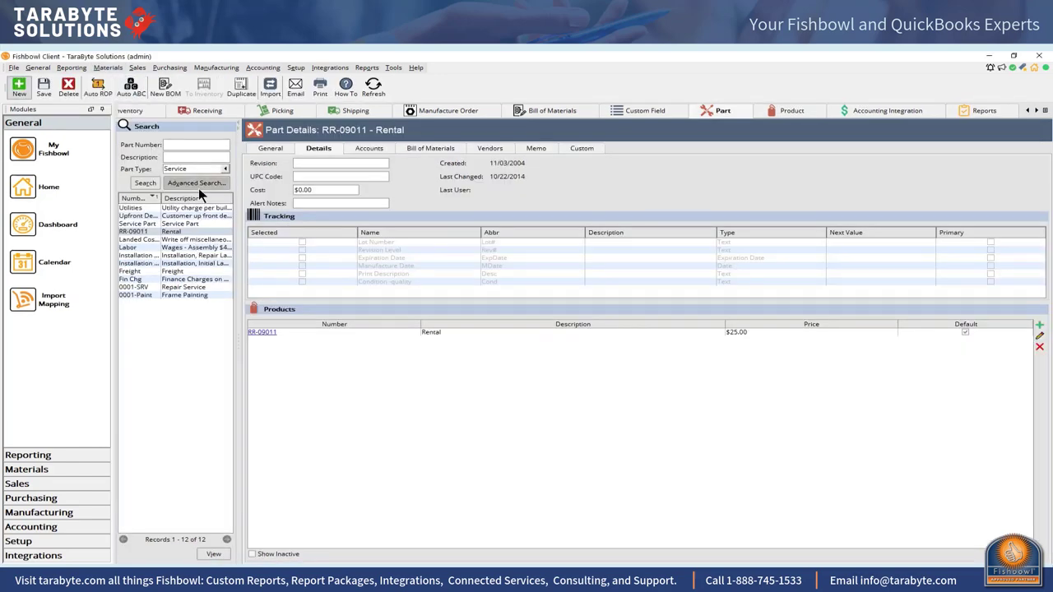
left_click(224, 168)
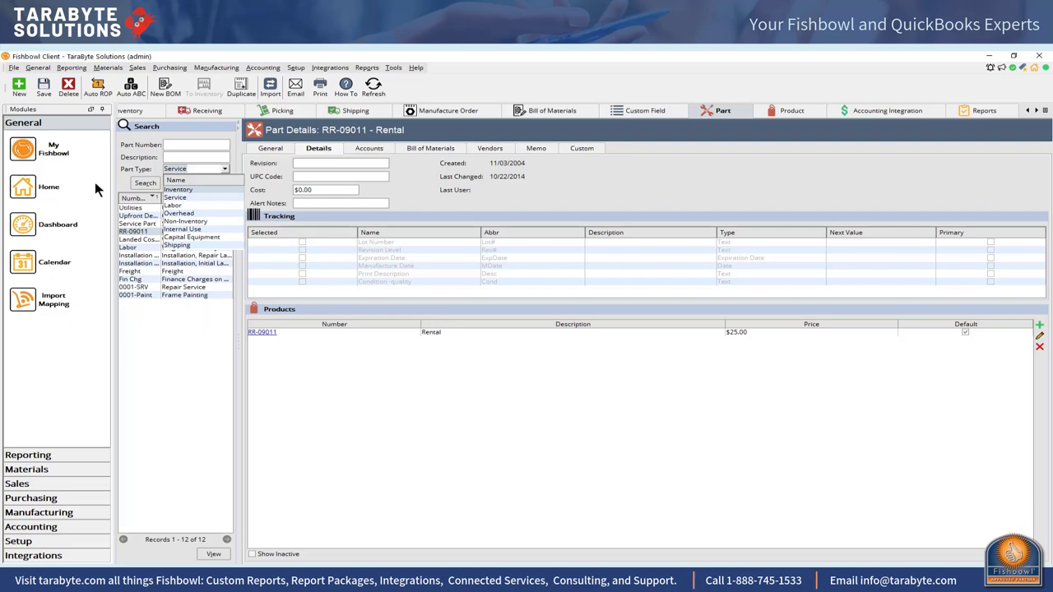
left_click(348, 267)
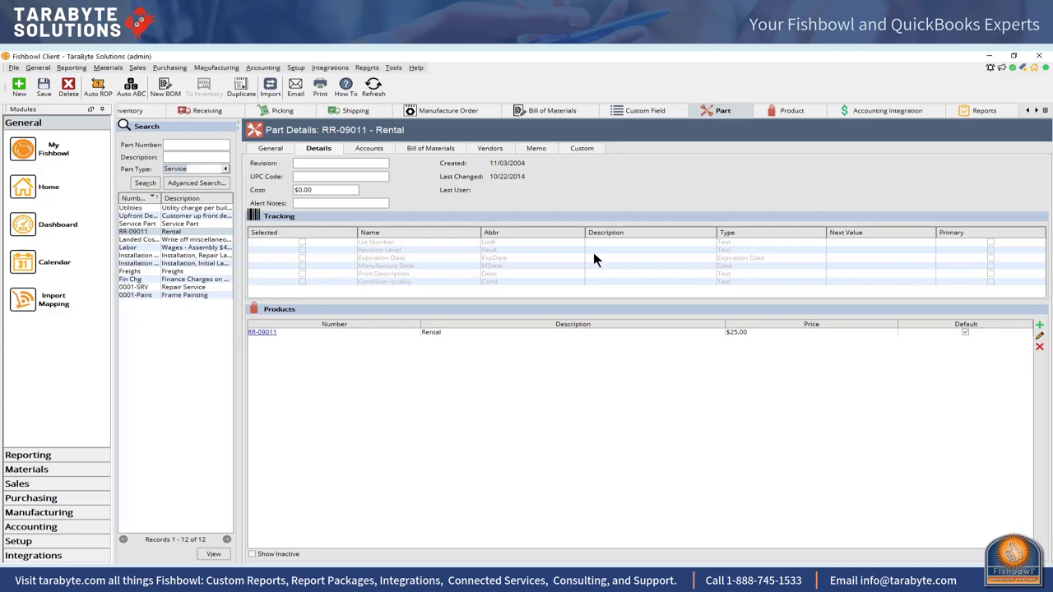
left_click(994, 108)
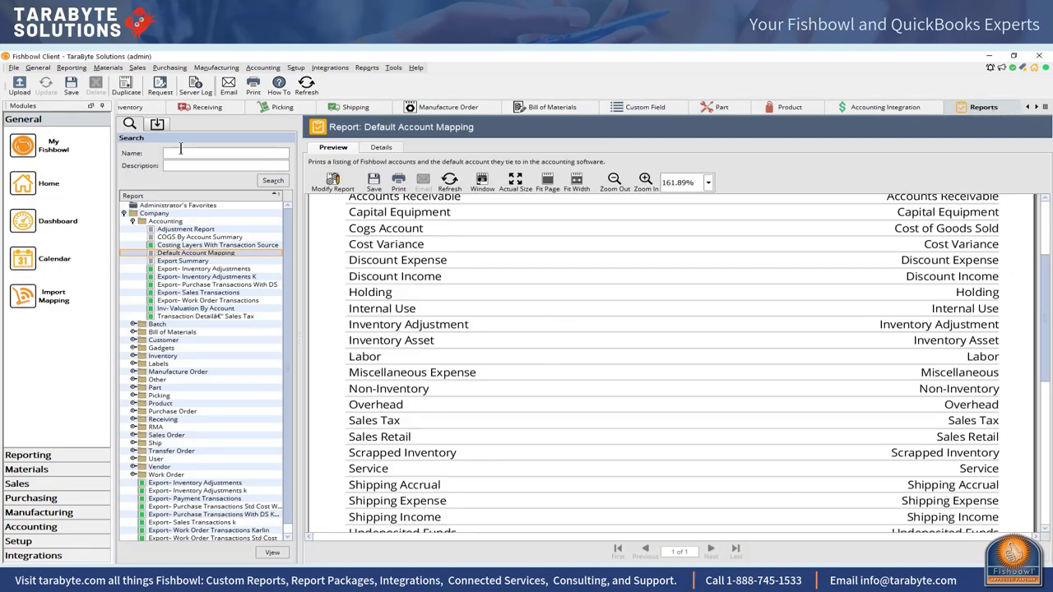
Try to export the Part Product And Vendor Pricing data to PPVendorPricing.csv
left_click(14, 68)
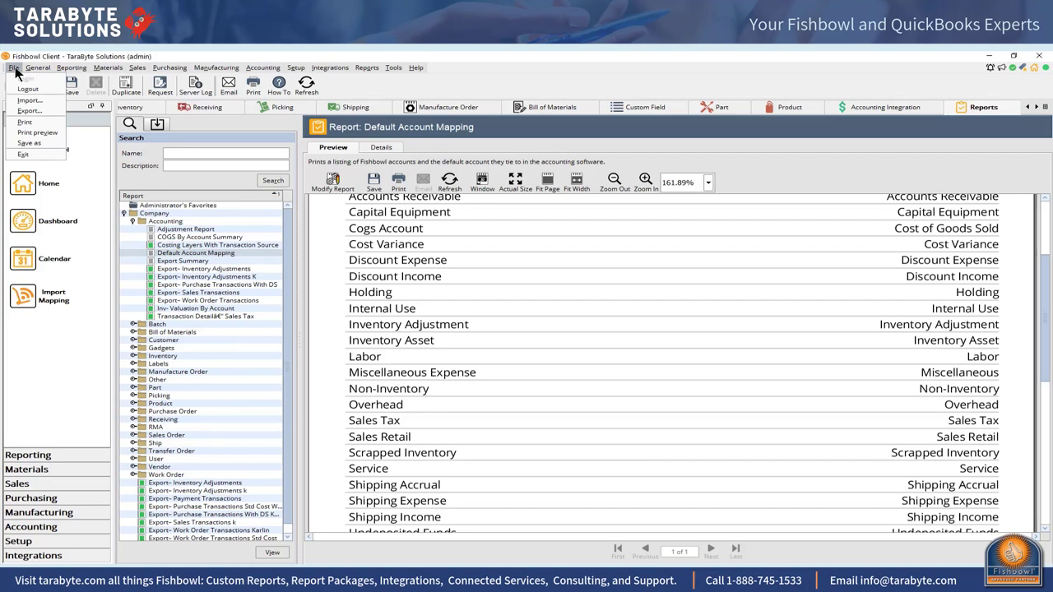
left_click(25, 112)
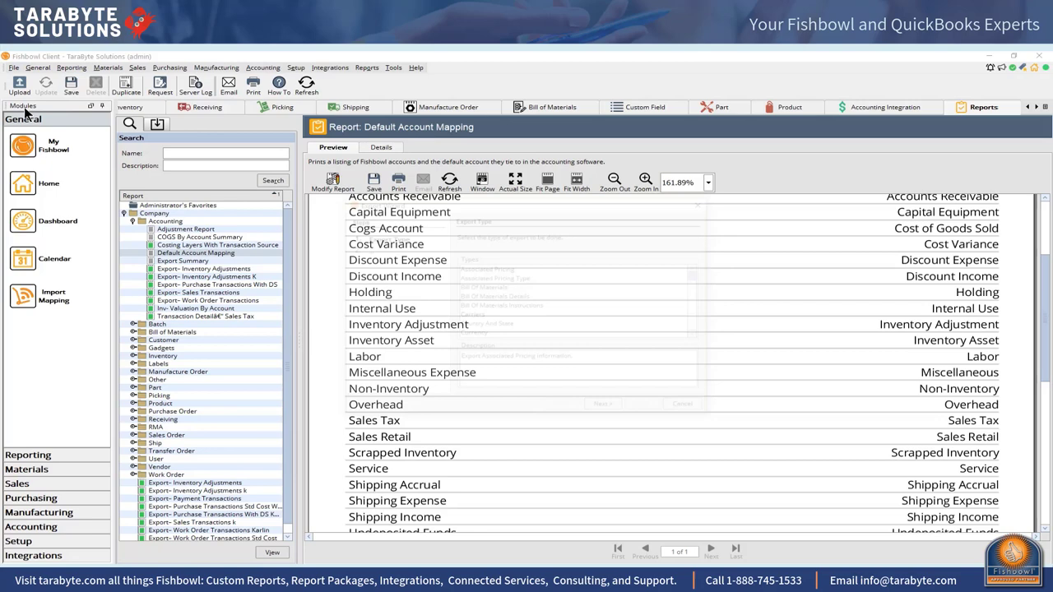
scroll(701, 328, "down", 3)
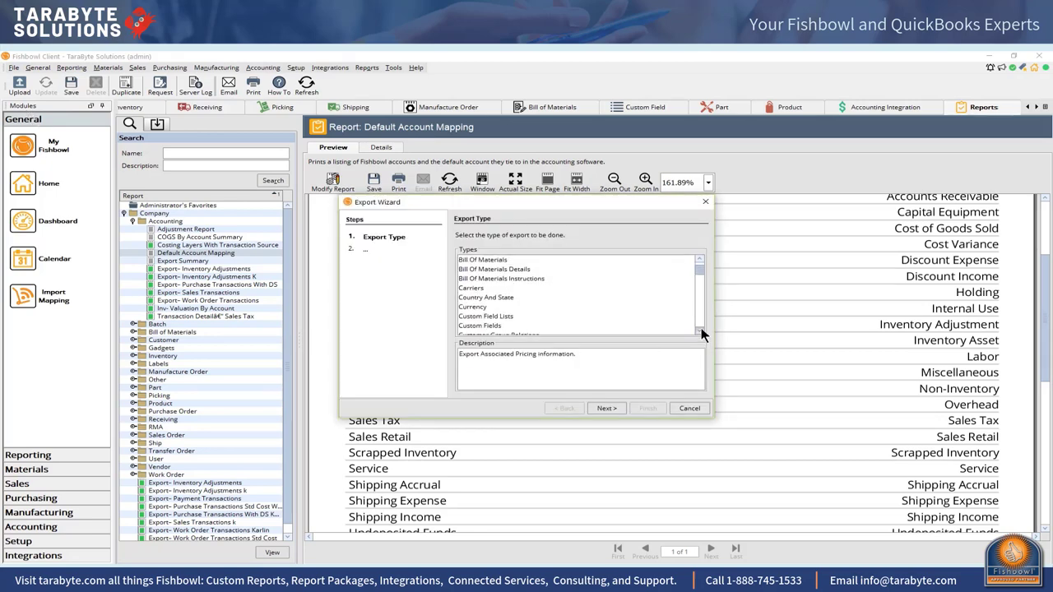
scroll(701, 333, "down", 3)
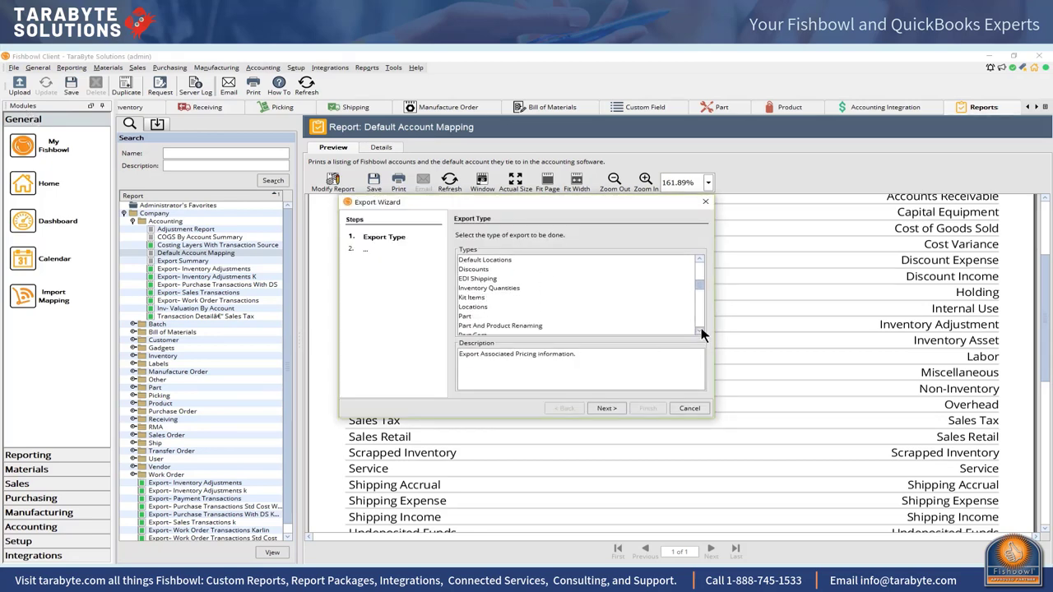
left_click(700, 331)
left_click(493, 317)
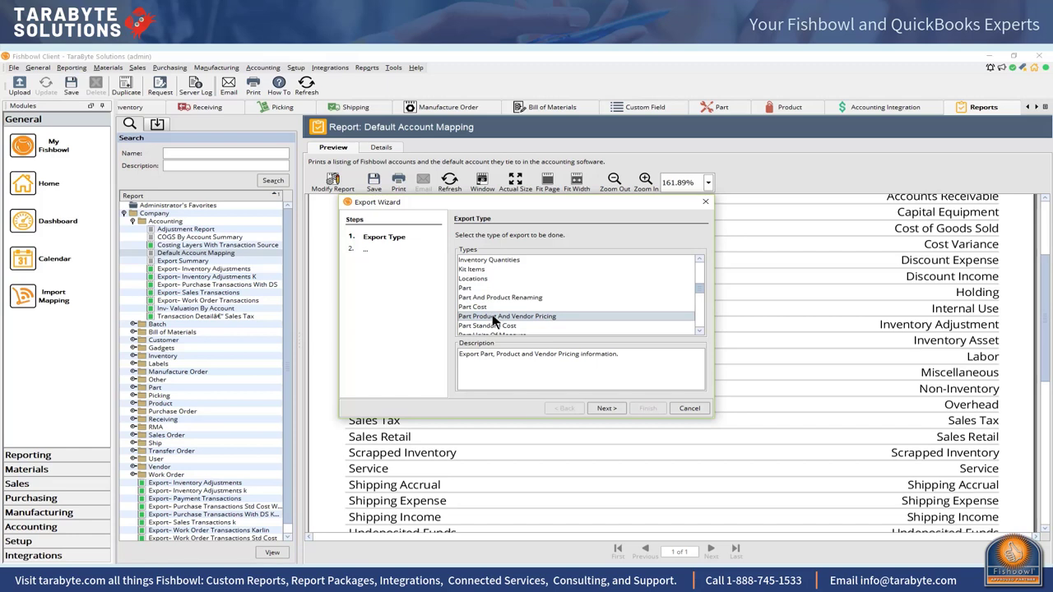
left_click(607, 406)
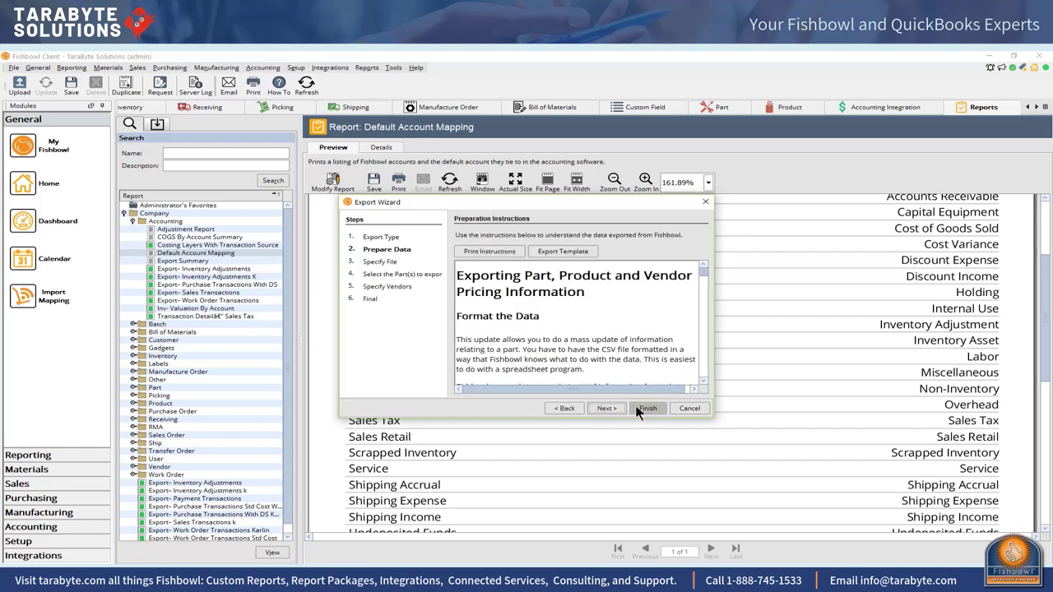
left_click(647, 408)
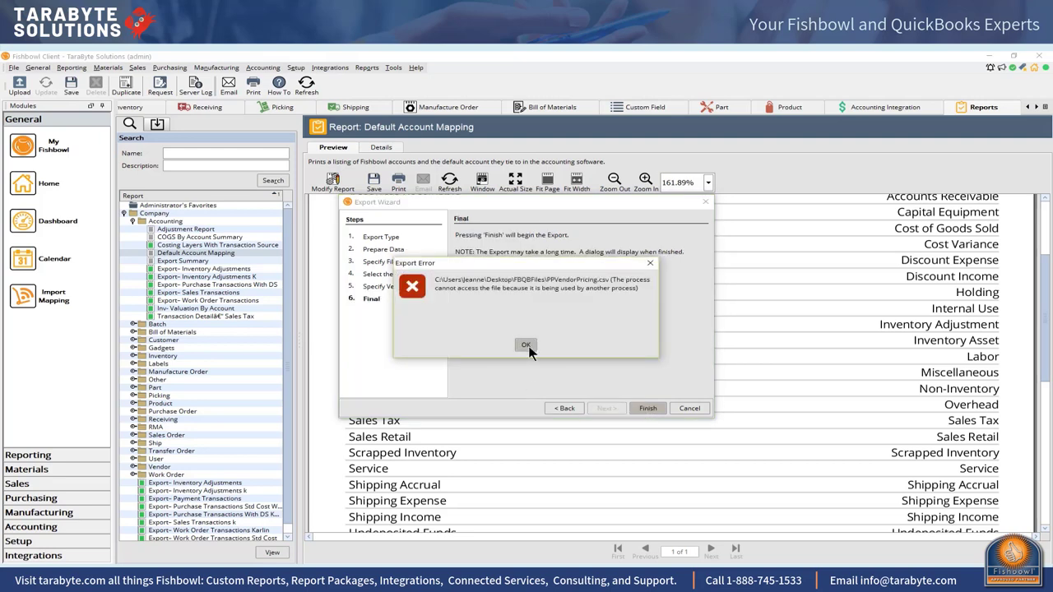
left_click(522, 345)
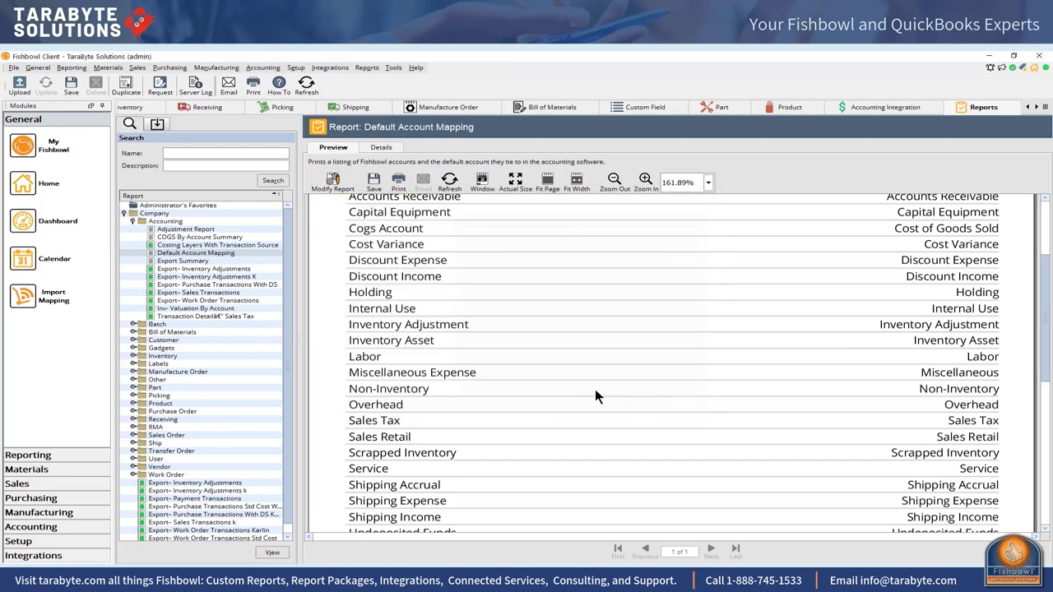
Set up a new export of type Part Product And Vendor Pricing, up to the choice of the export file
left_click(13, 68)
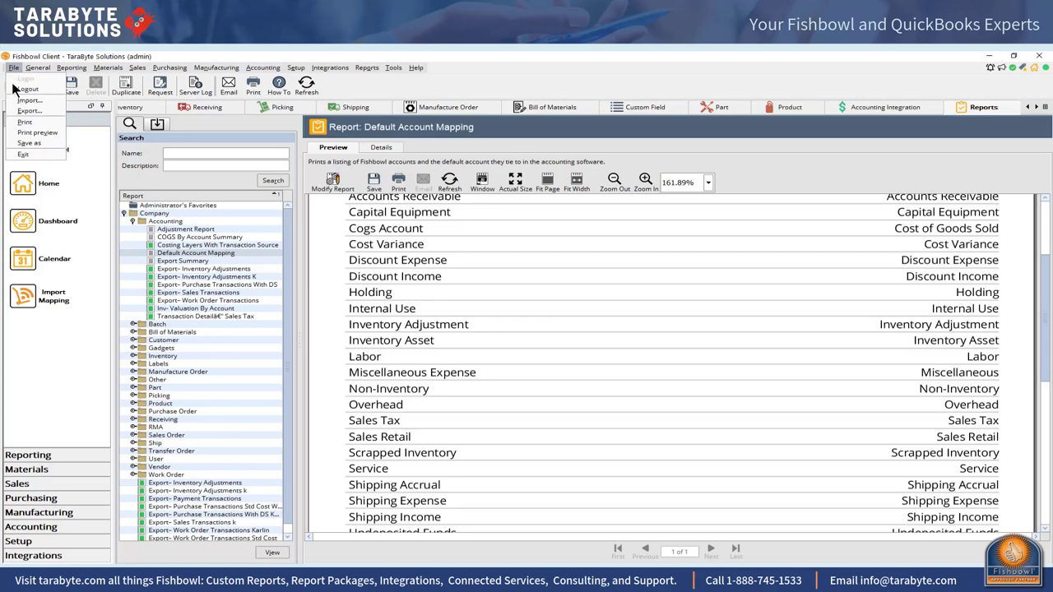
key("Return")
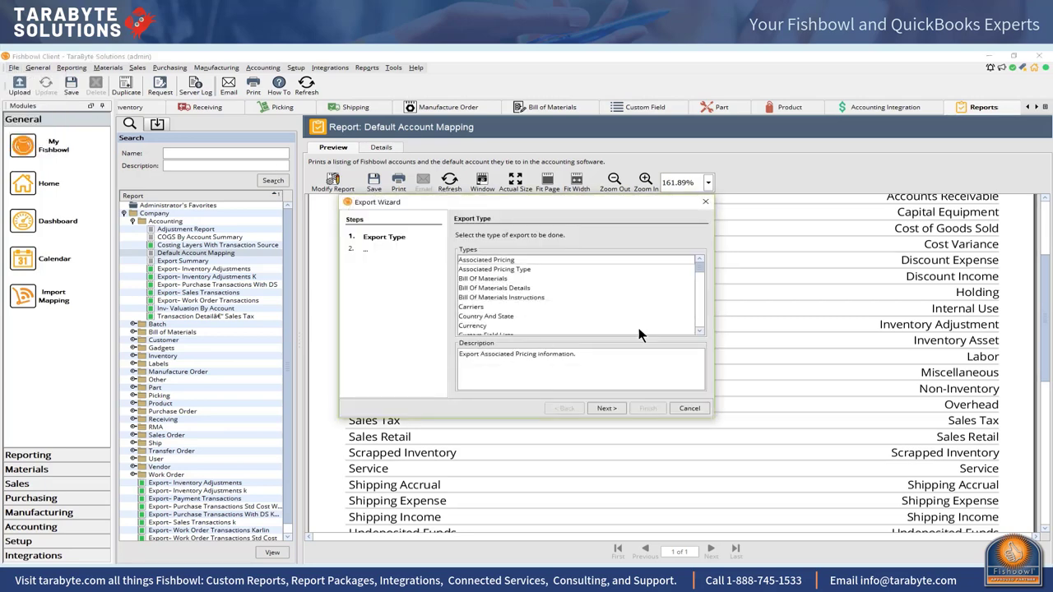
left_click_drag(698, 329, 698, 330)
left_click(522, 327)
left_click(604, 408)
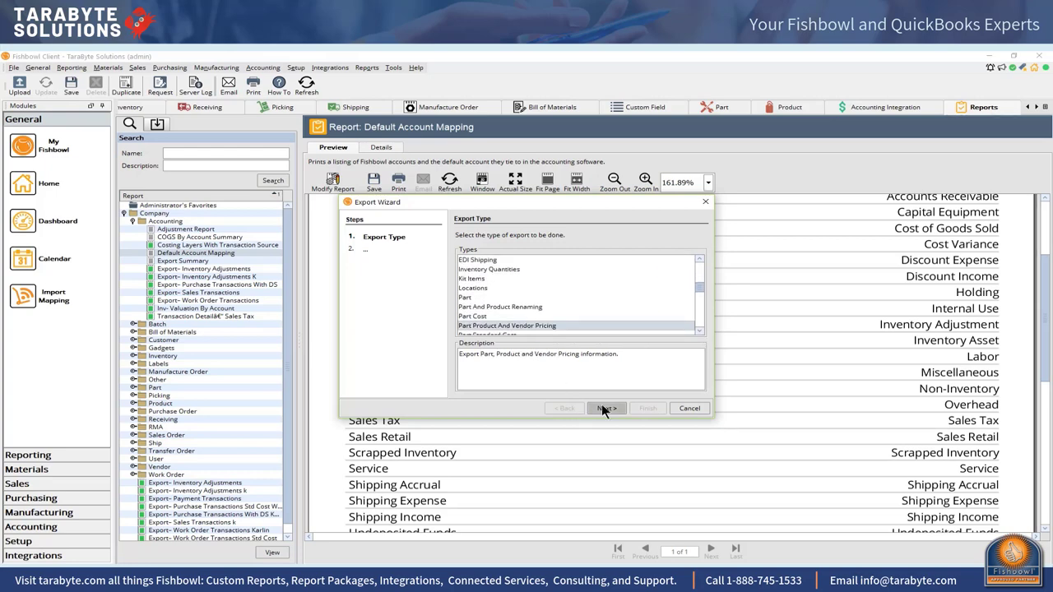
left_click(600, 408)
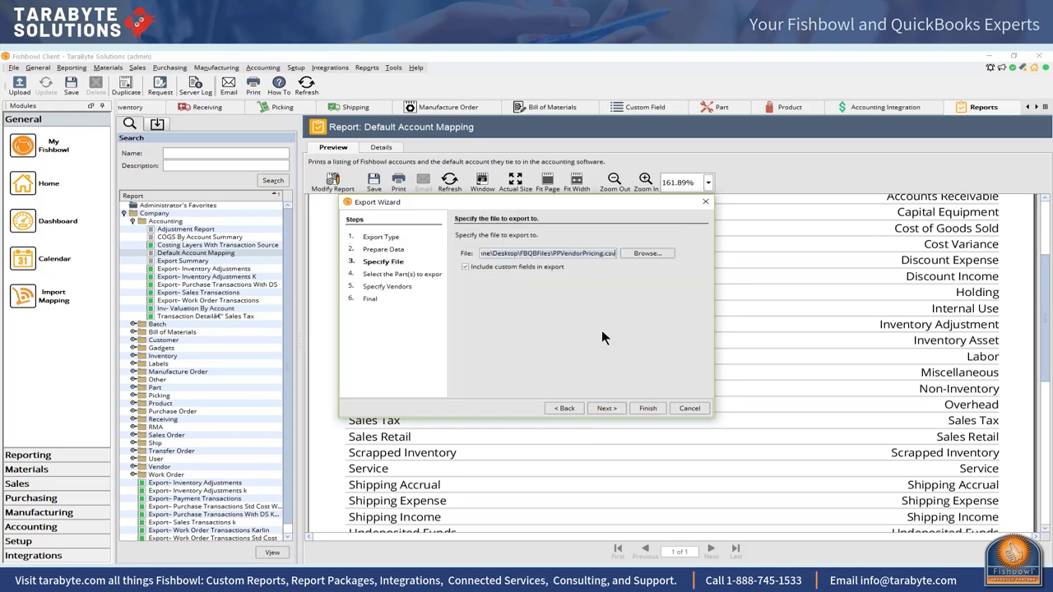
Rename the export file to 1PPVendorPricing.csv, run the export and open the resulting file in Excel
left_click(553, 254)
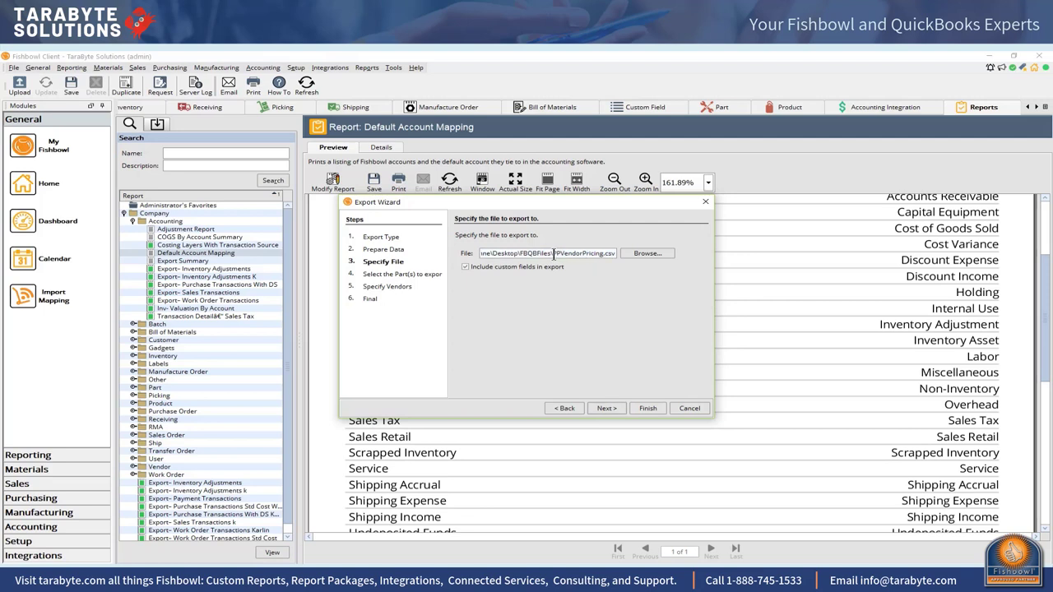
type("1")
left_click(646, 408)
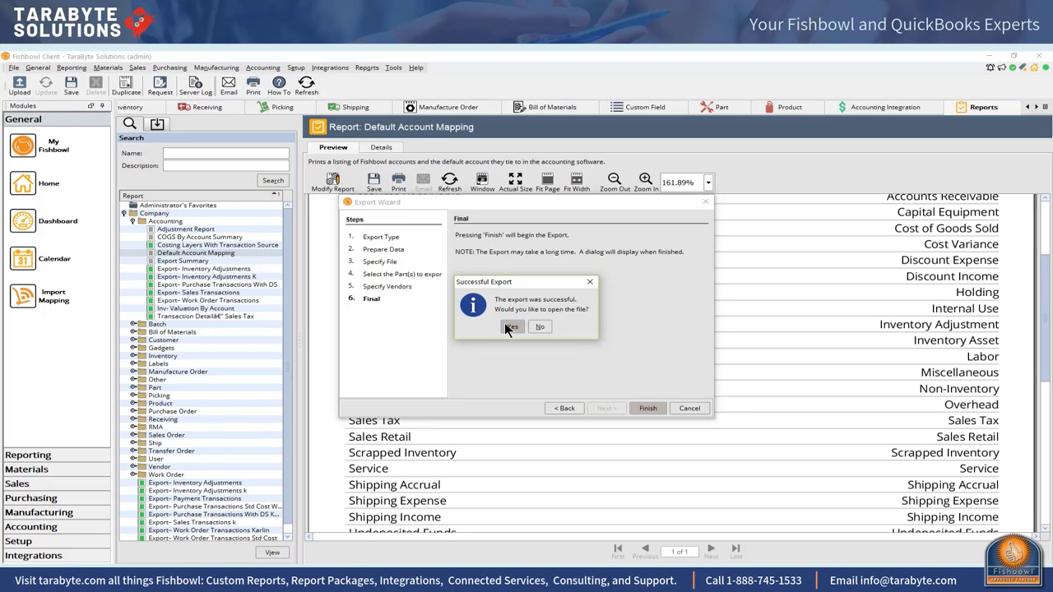
left_click(510, 327)
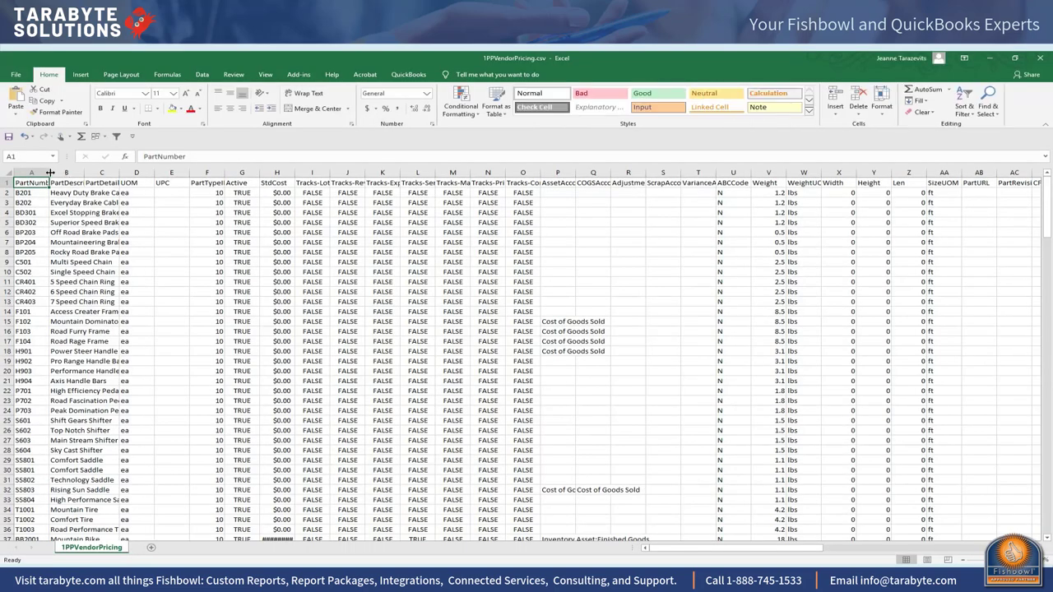
Widen the PartNumber and PartTypeID columns and add filters to the header row of the whole sheet
left_click_drag(47, 176, 107, 176)
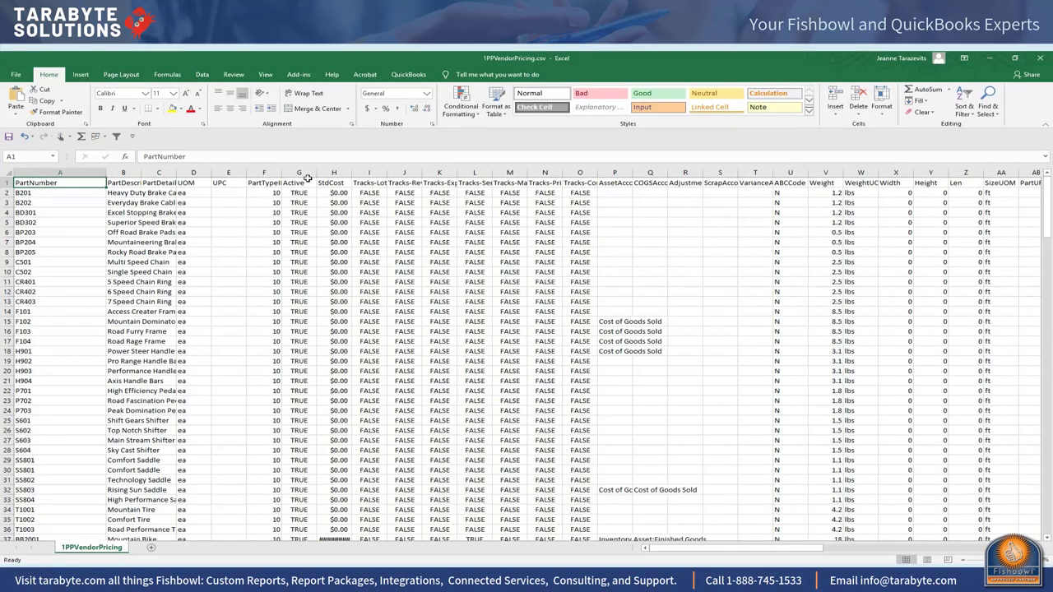
left_click_drag(280, 172, 299, 172)
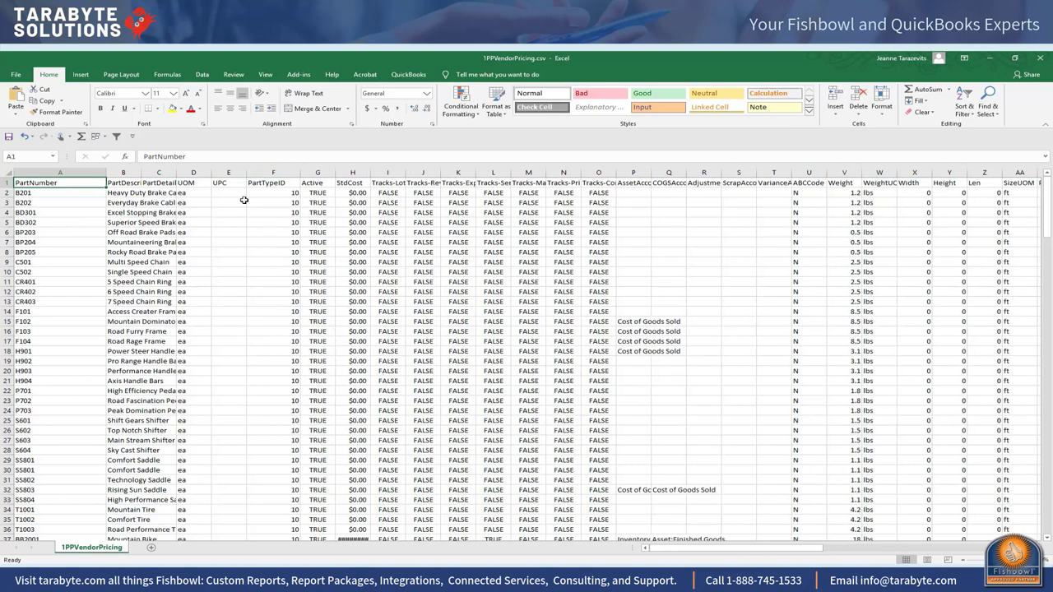
left_click(7, 174)
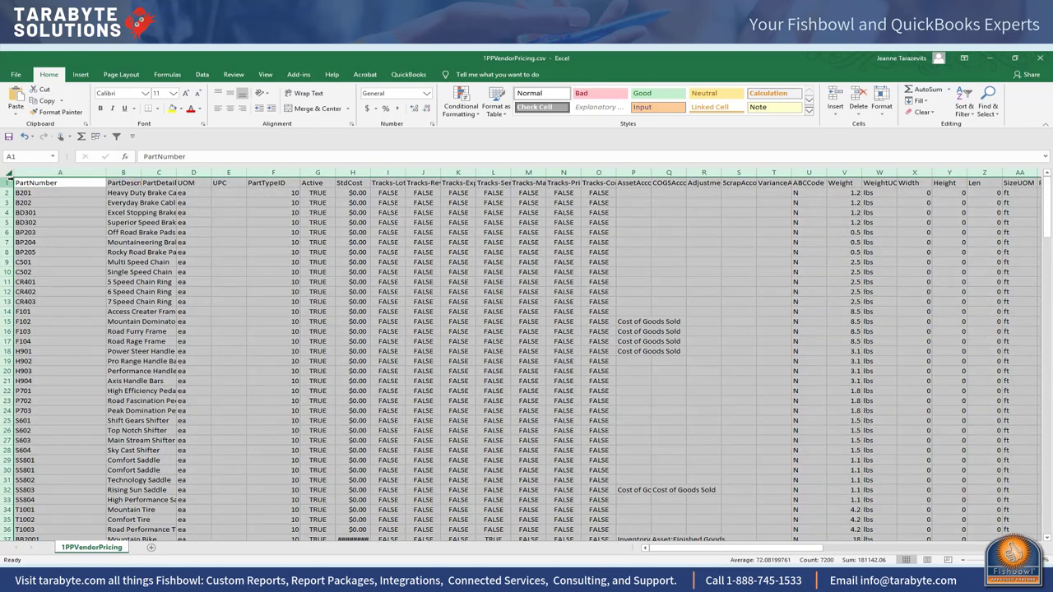
left_click(202, 75)
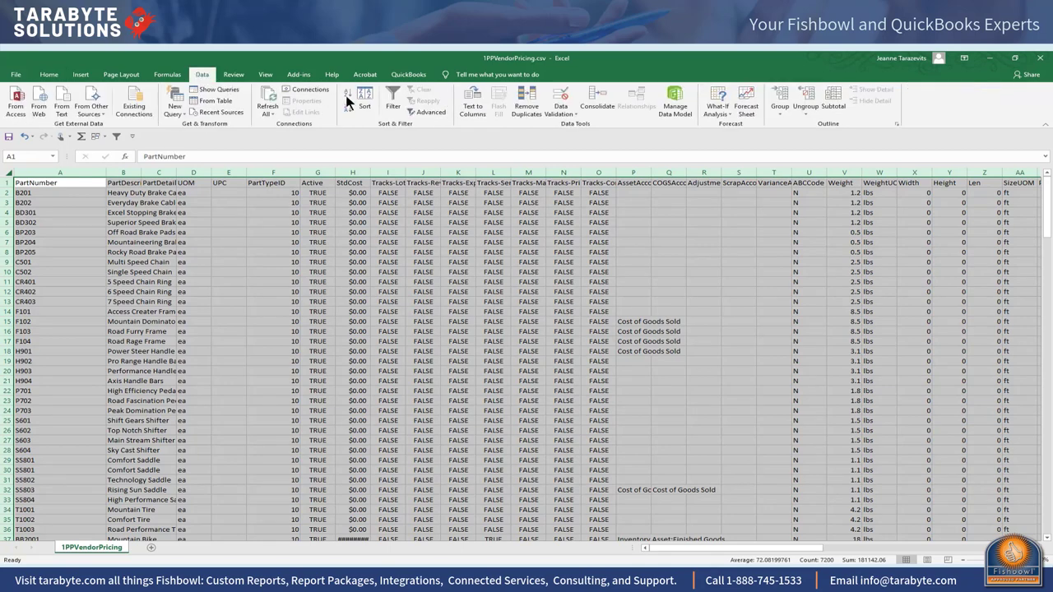
left_click(392, 98)
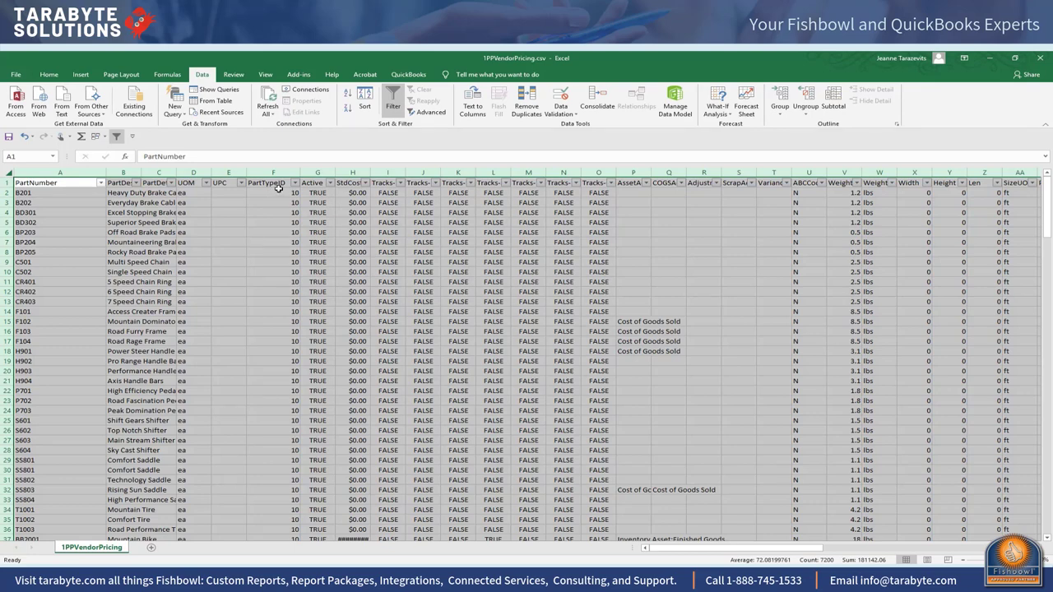
Filter the PartTypeID column to show only parts with type 10
left_click(294, 183)
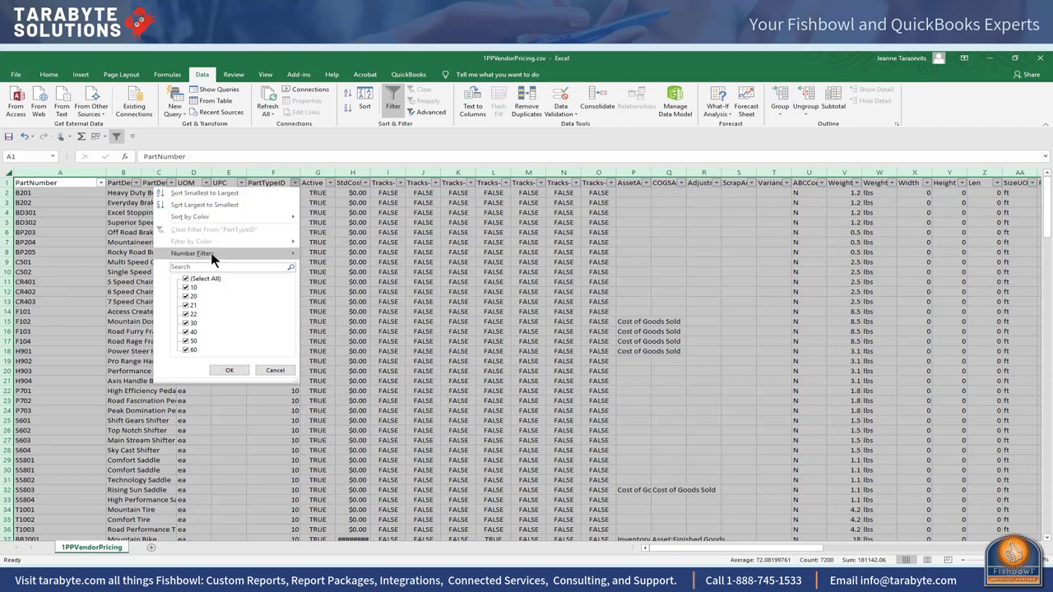
left_click(198, 276)
left_click(188, 288)
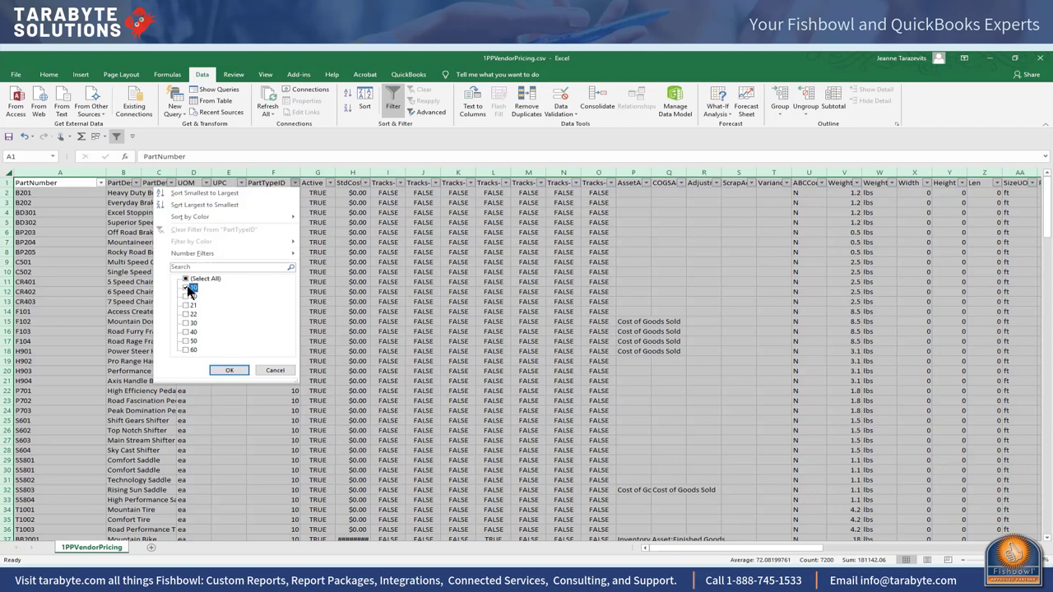
left_click(226, 371)
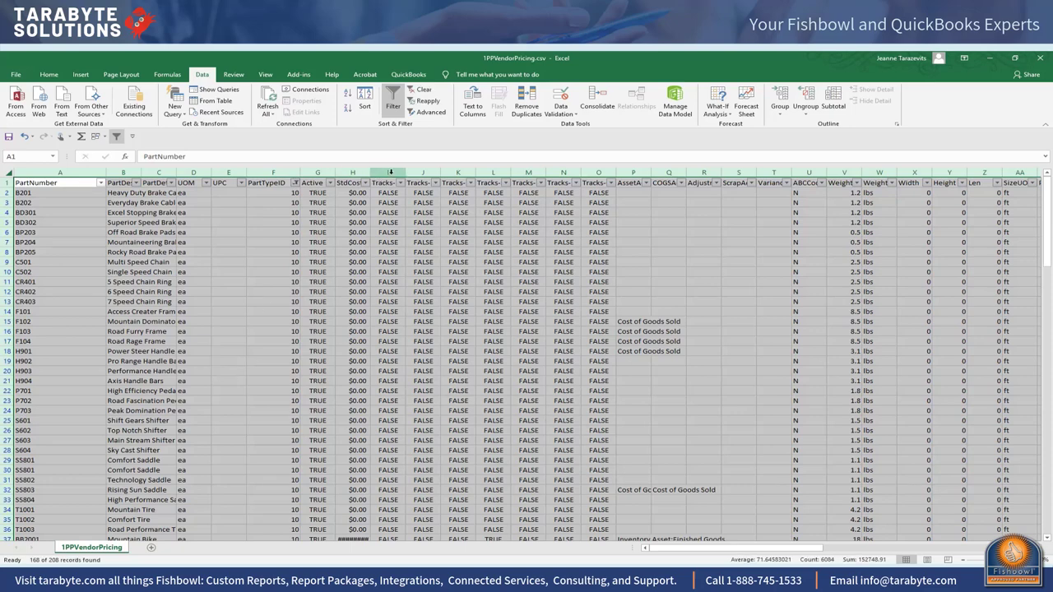
Filter the AssetAccount column to show only parts assigned to Cost of Goods Sold
left_click(645, 183)
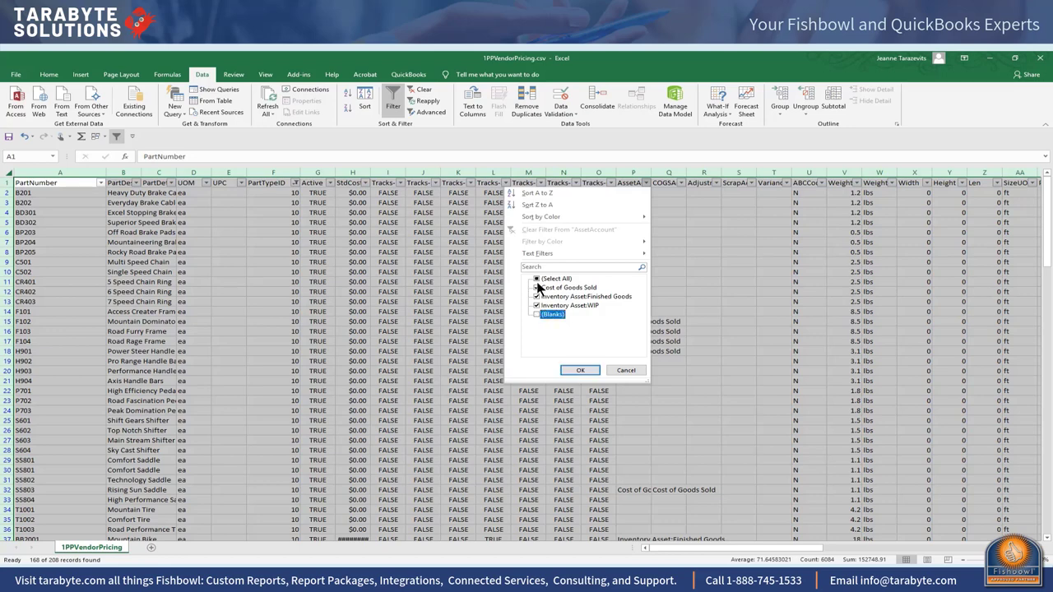
left_click(539, 280)
left_click(536, 283)
left_click(536, 288)
left_click(581, 370)
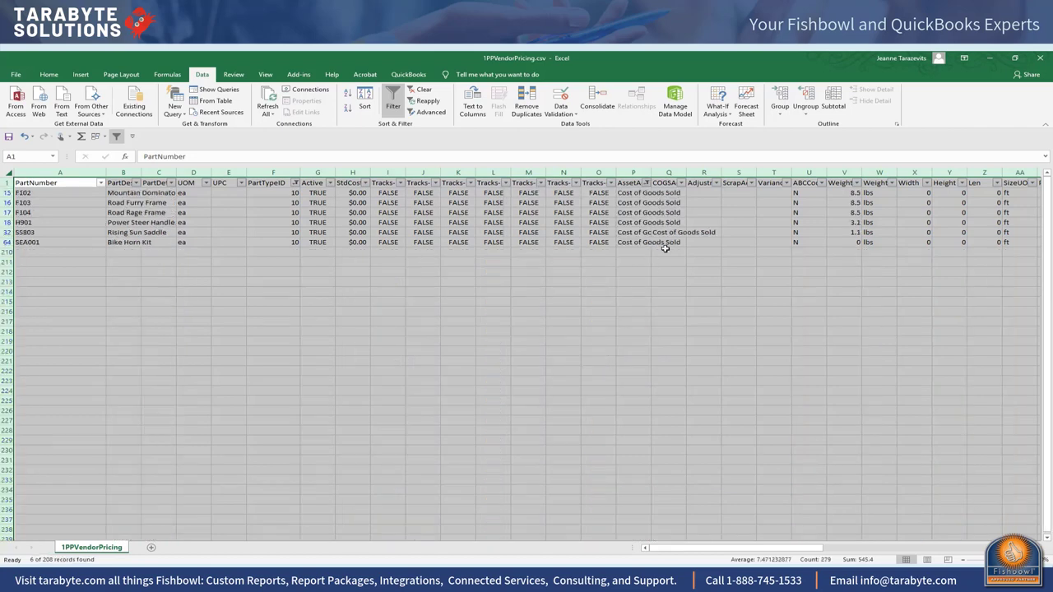
Undo the width change made to all columns and widen only the AssetAccount column to fit its account names
left_click_drag(652, 172, 682, 171)
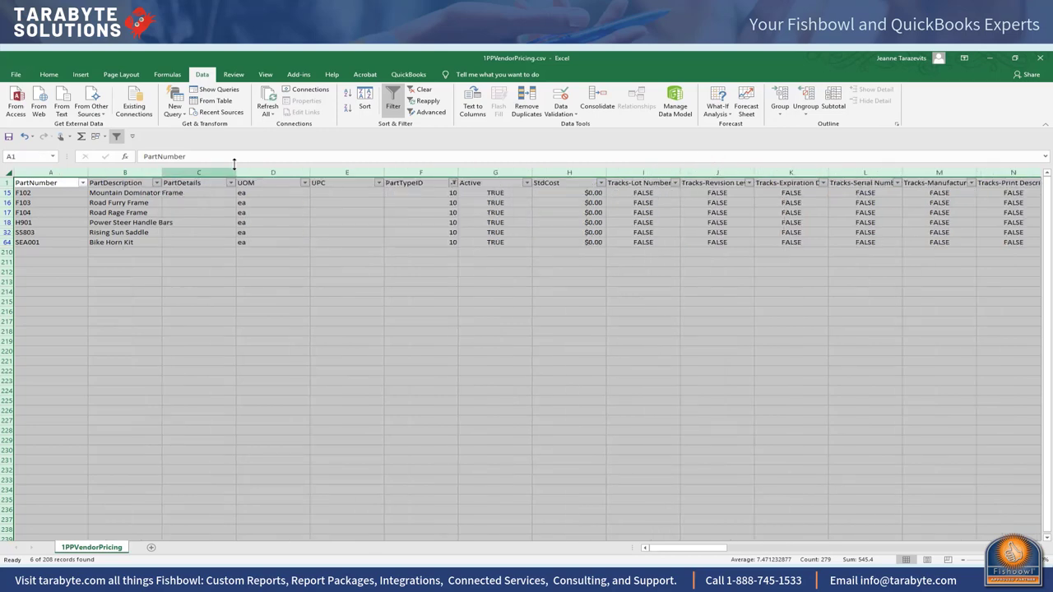
left_click(24, 136)
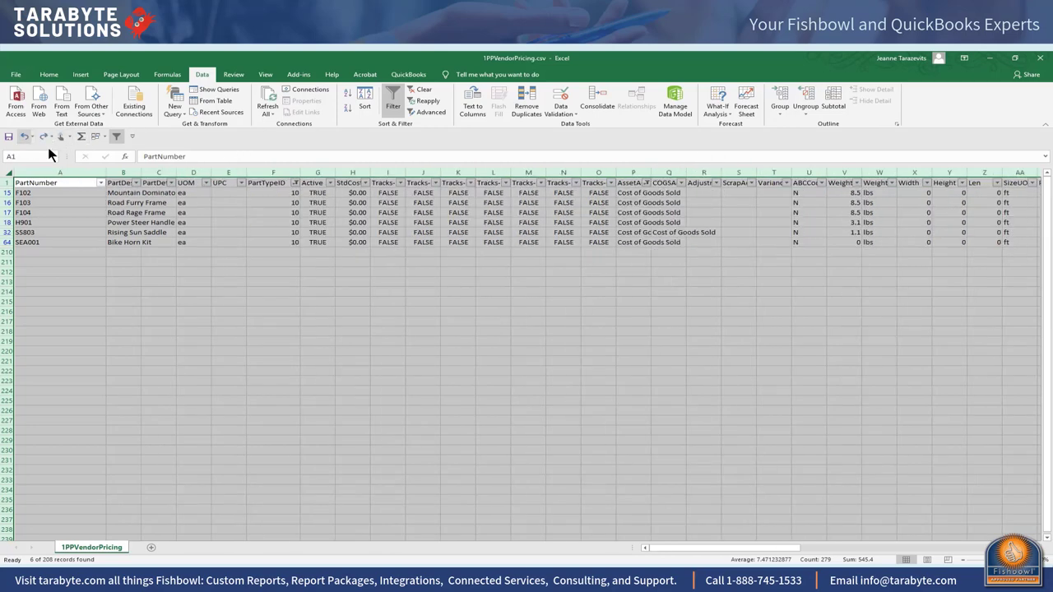
left_click(570, 329)
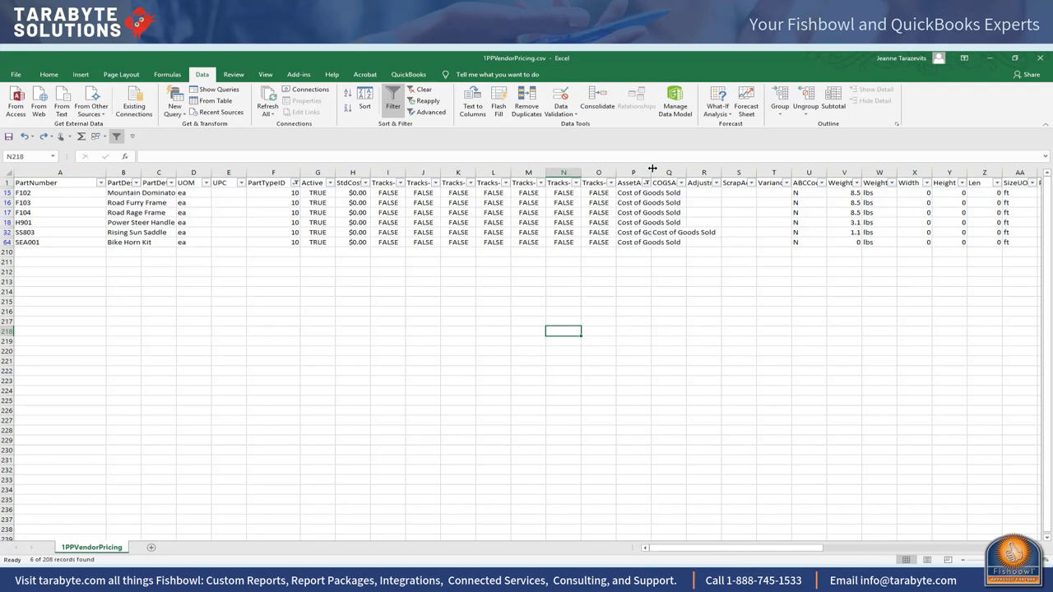
left_click_drag(655, 172, 696, 172)
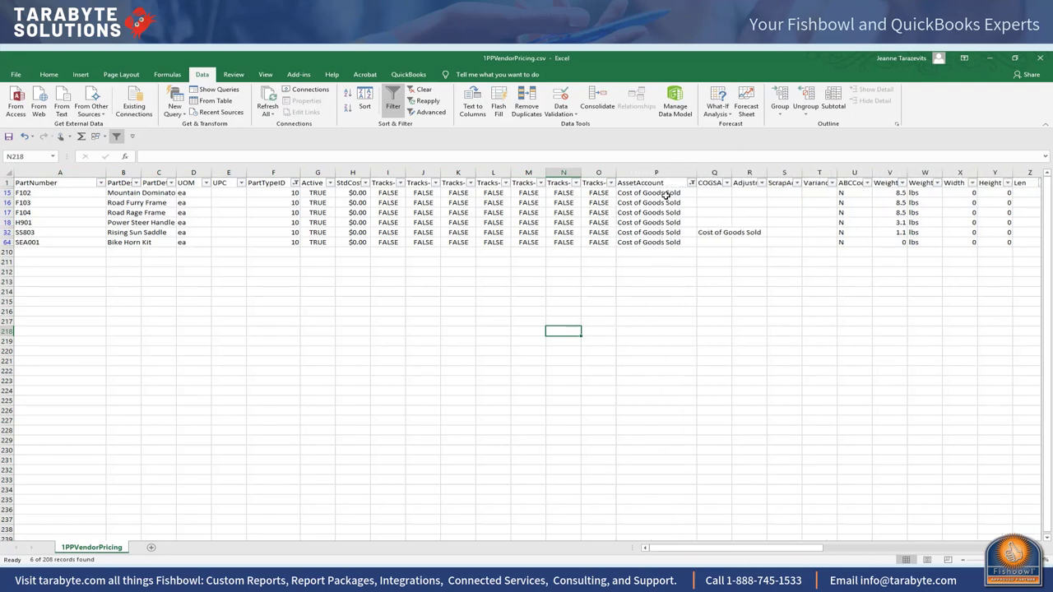
left_click(673, 235)
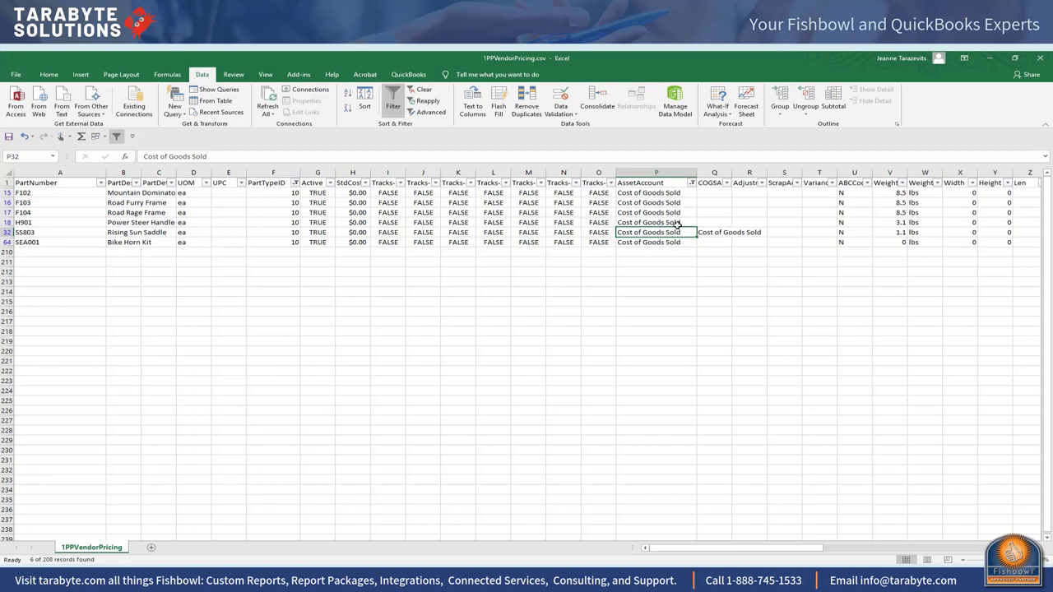
left_click(682, 194)
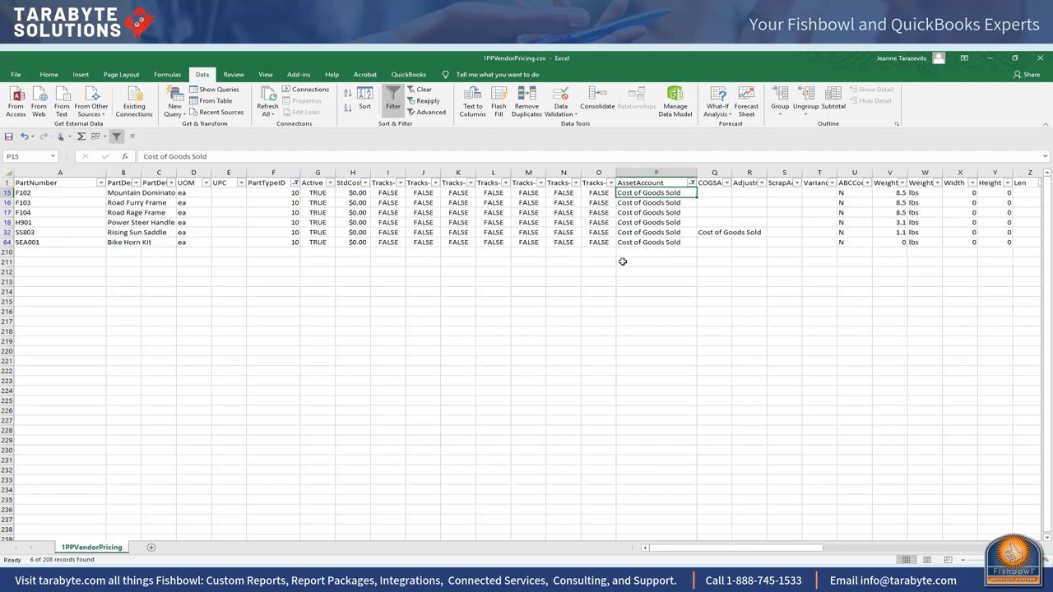
type("Invent")
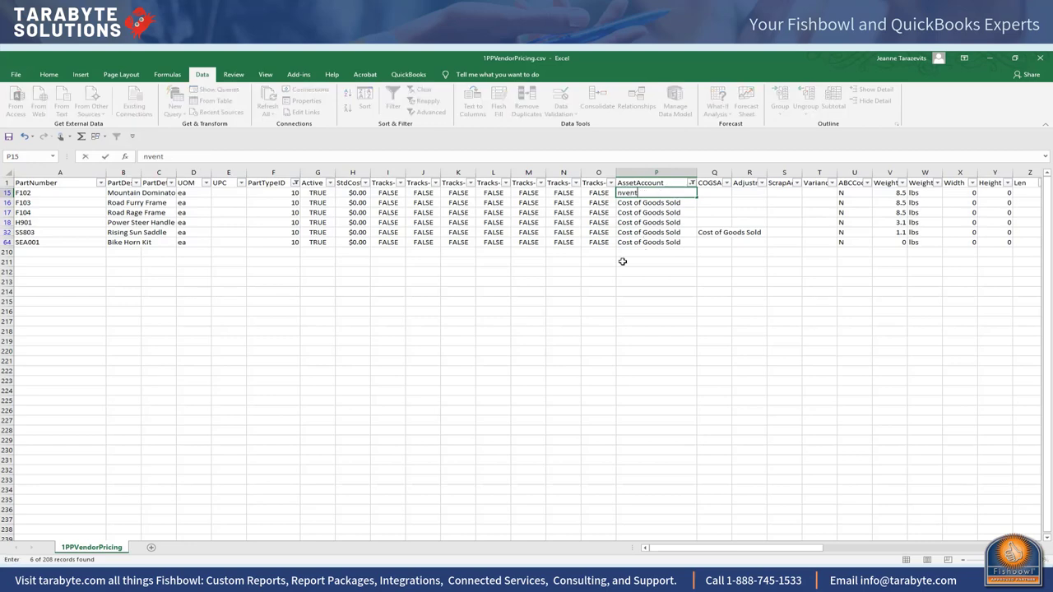
type("o")
key("BackSpace")
key("Return")
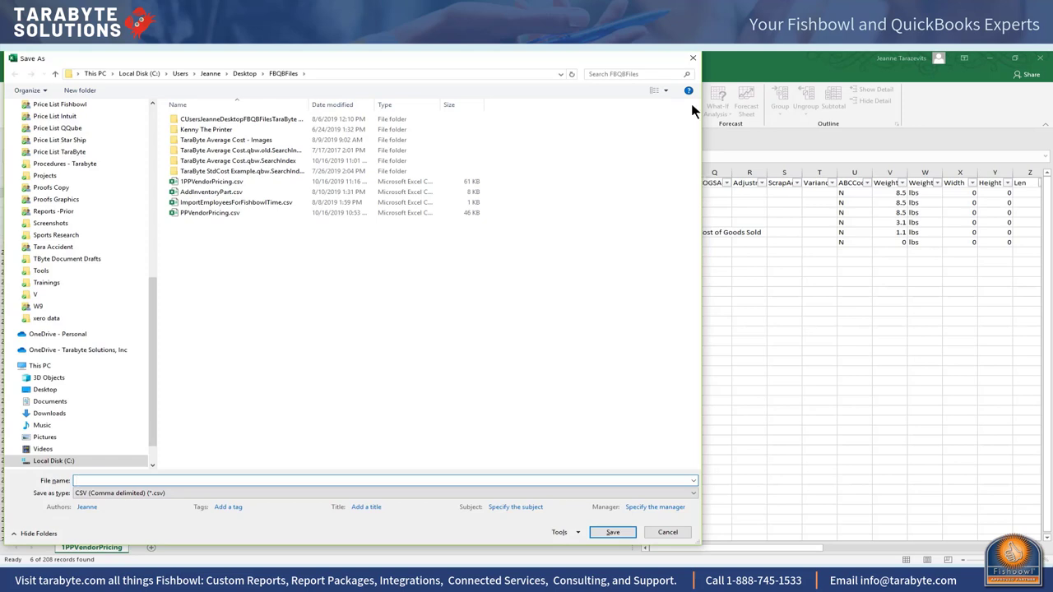
left_click(692, 57)
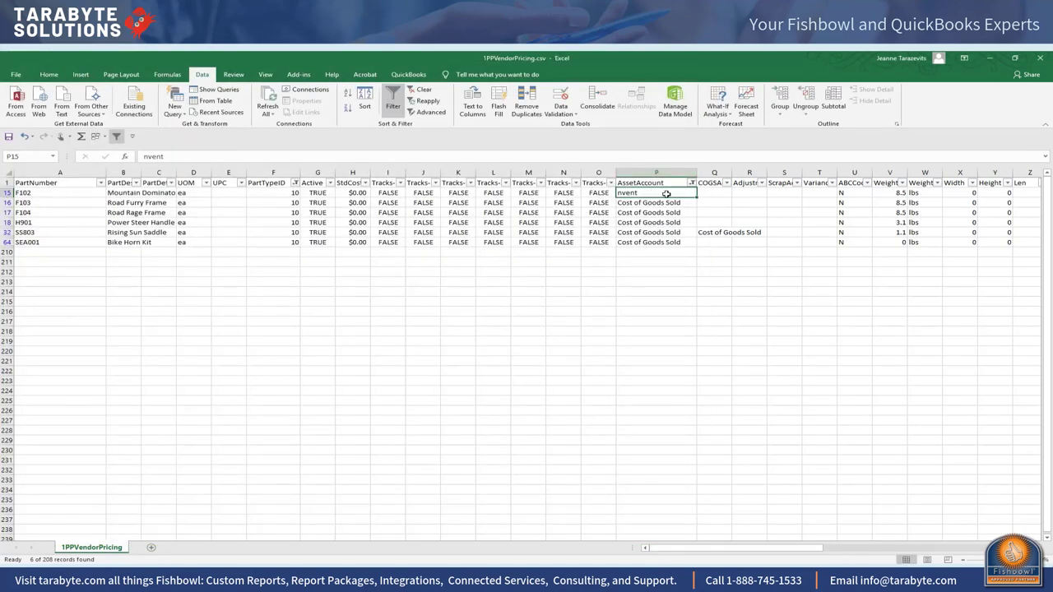
Change the AssetAccount of part F102 to Inventory Asset
double_click(666, 194)
key("BackSpace")
key("BackSpace")
key("BackSpace")
key("BackSpace")
key("BackSpace")
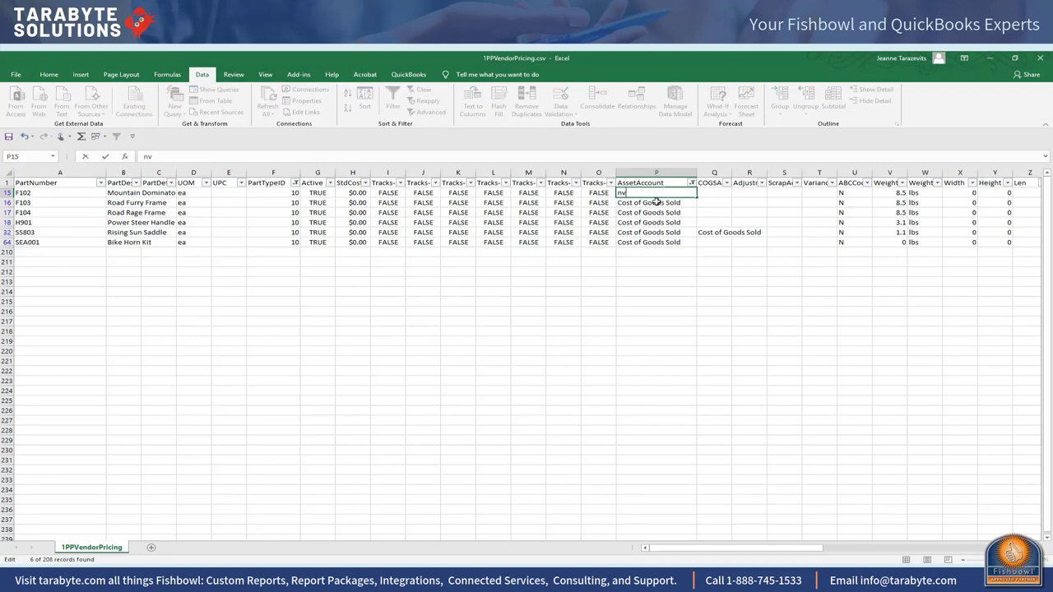
type("Inventory Asset")
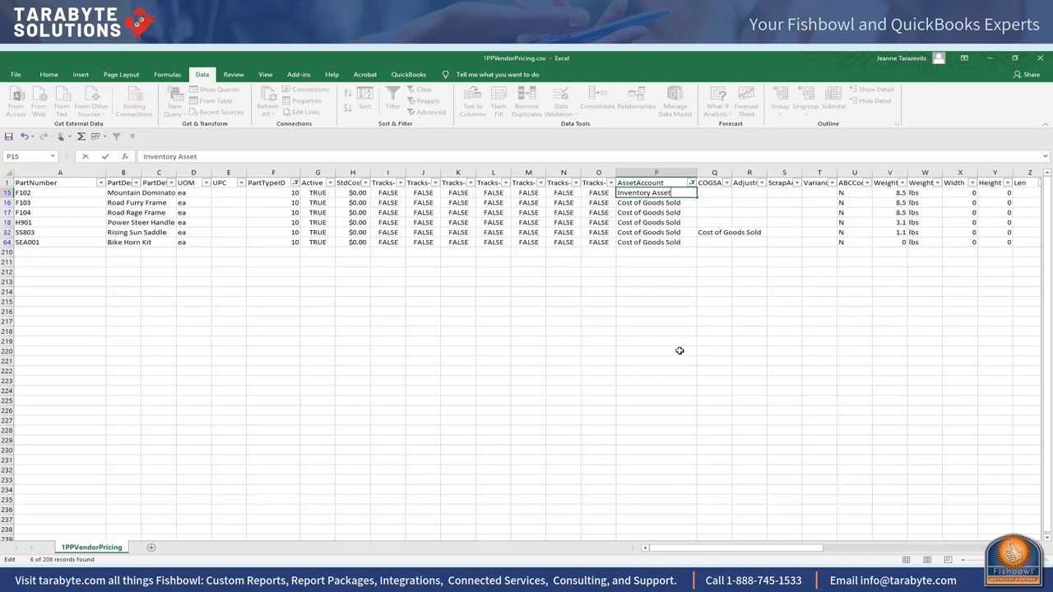
left_click(646, 203)
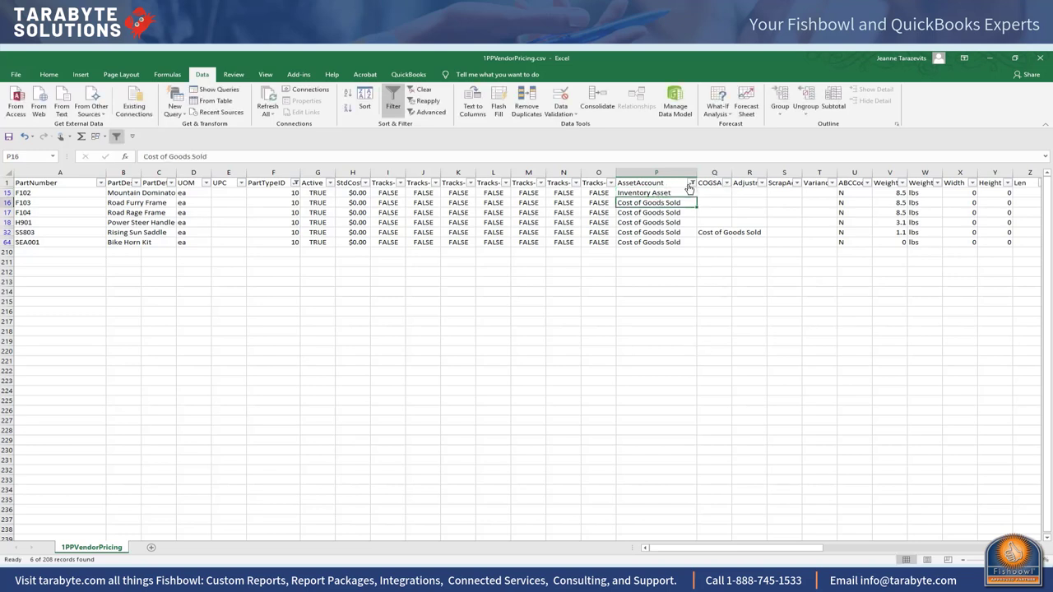
Clear the AssetAccount filter and check which values the COGS, adjustment, scrap and variance account columns contain
left_click(692, 182)
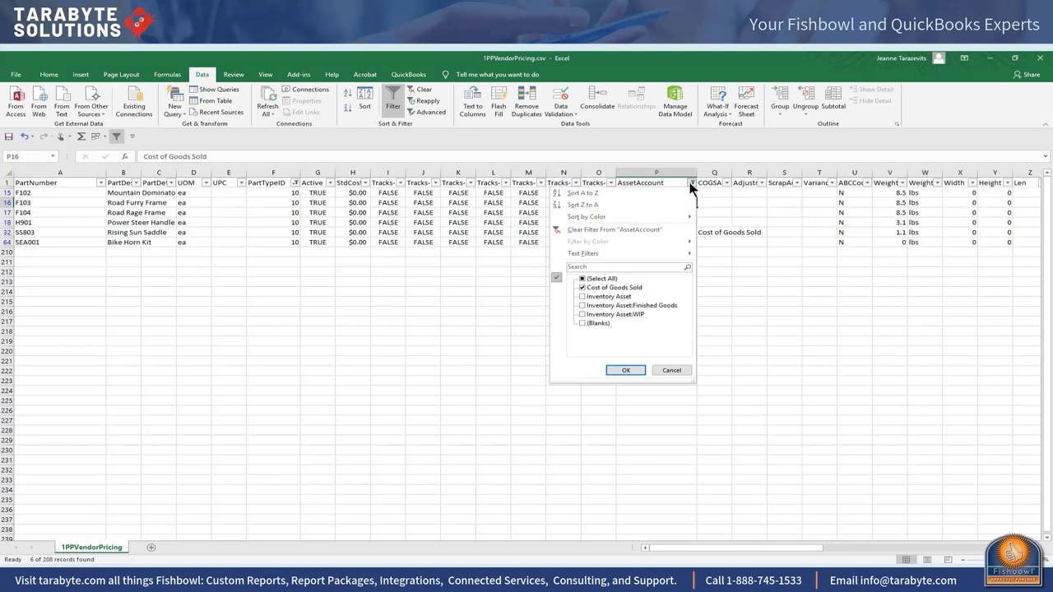
left_click(615, 229)
left_click(727, 184)
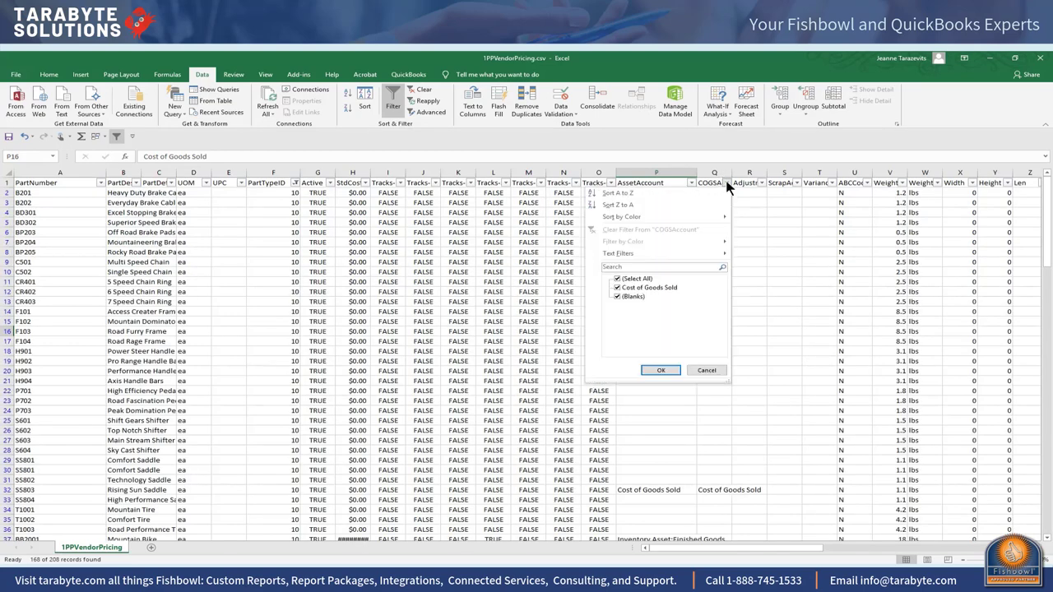
left_click(659, 371)
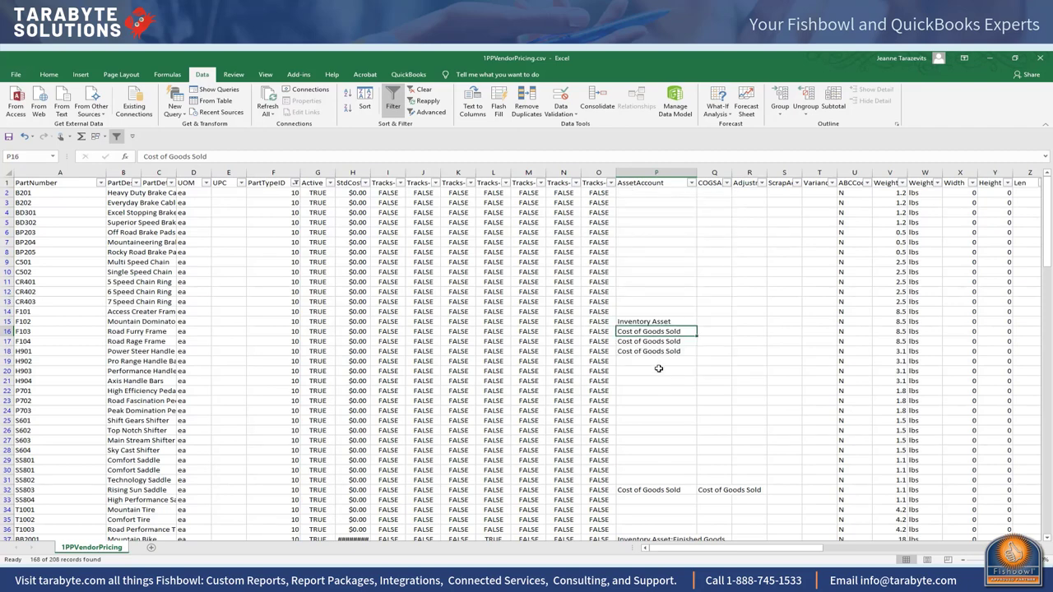
left_click(762, 183)
left_click(762, 185)
left_click(796, 184)
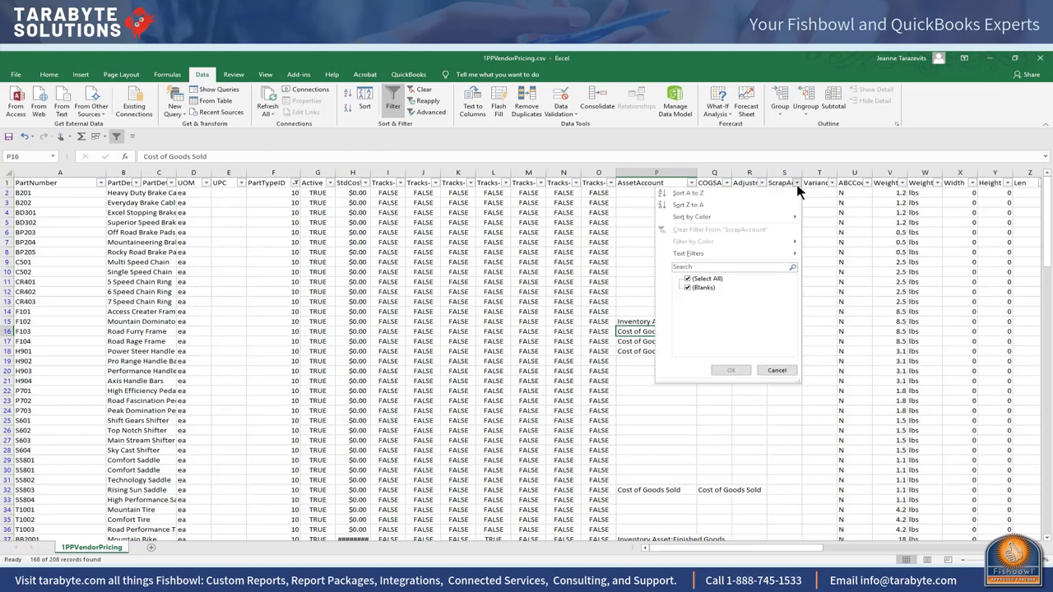
left_click(796, 184)
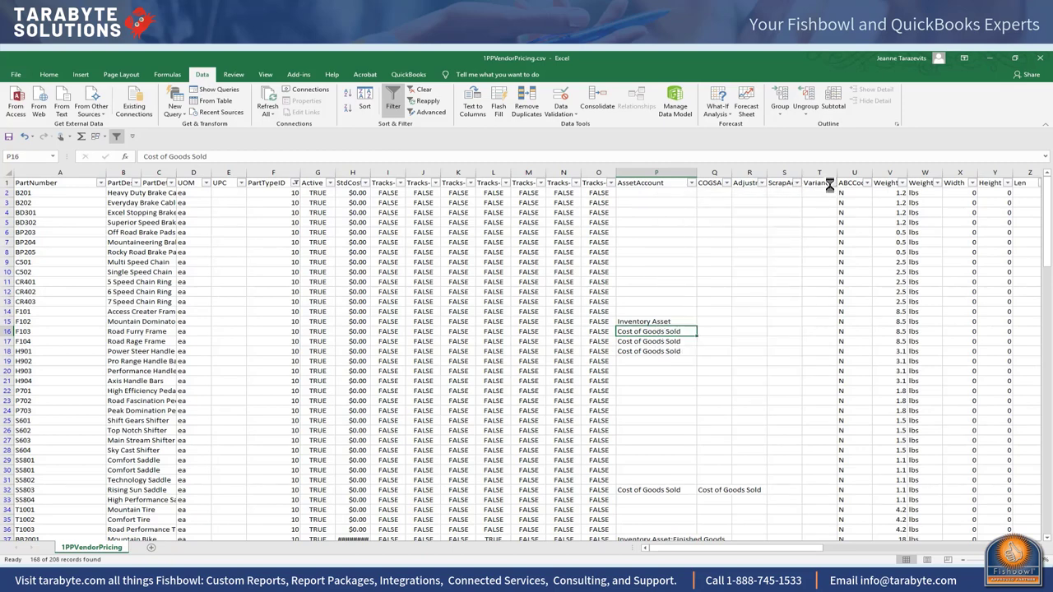
left_click(831, 184)
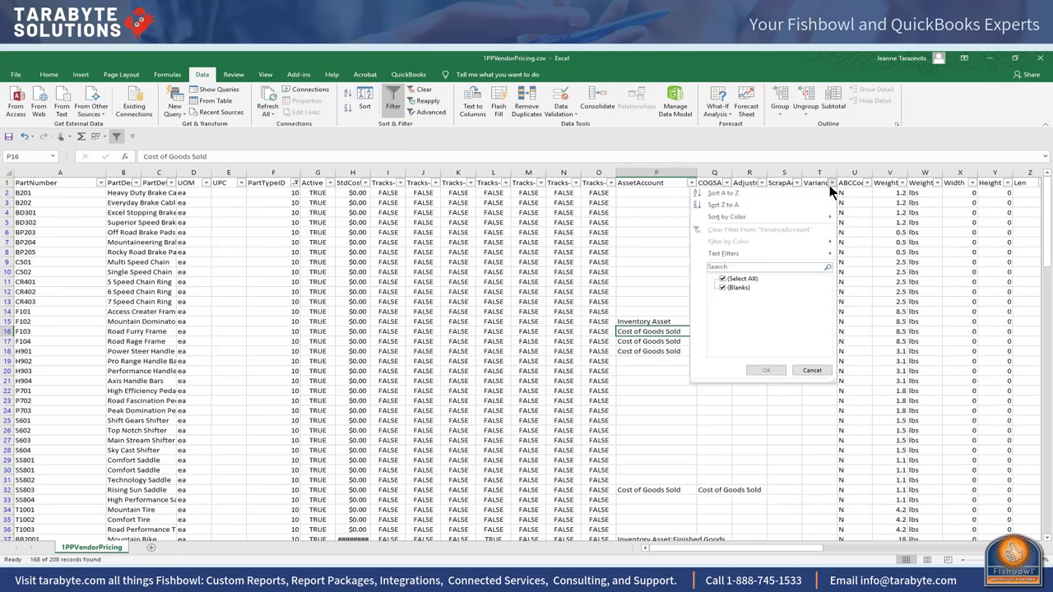
left_click(820, 369)
Filter the IncomeAccount column to show only Inventory Asset and check the matching product's number and income account
left_click_drag(790, 556, 953, 560)
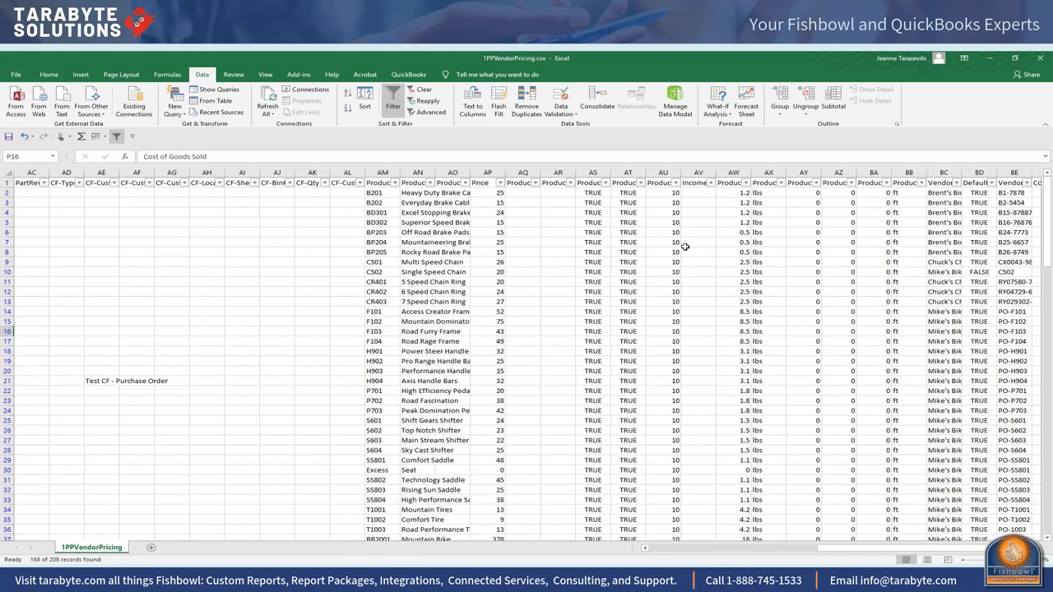
left_click(711, 185)
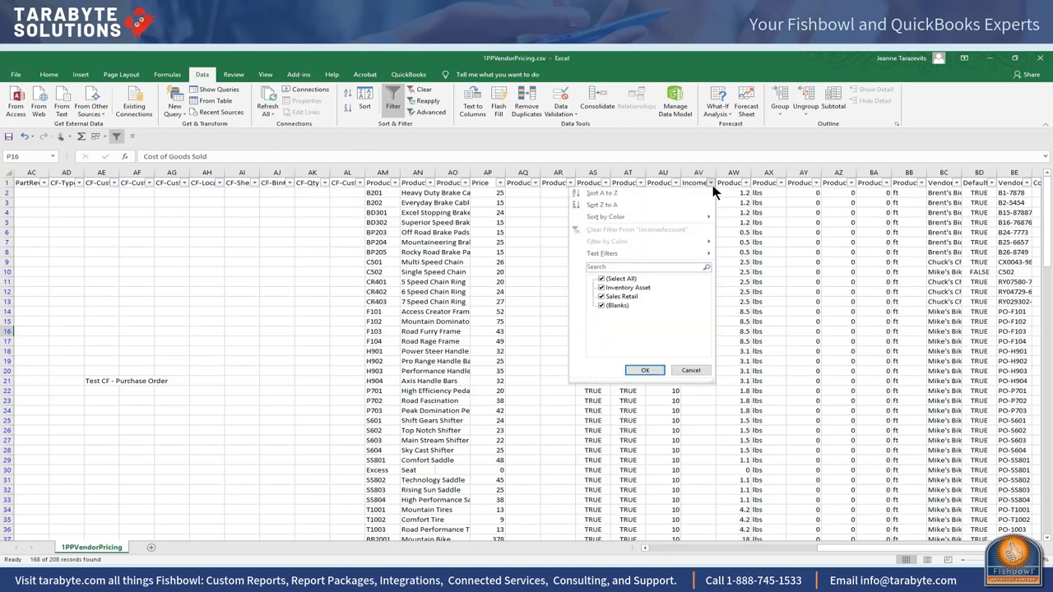
left_click(609, 280)
left_click(601, 287)
left_click(643, 370)
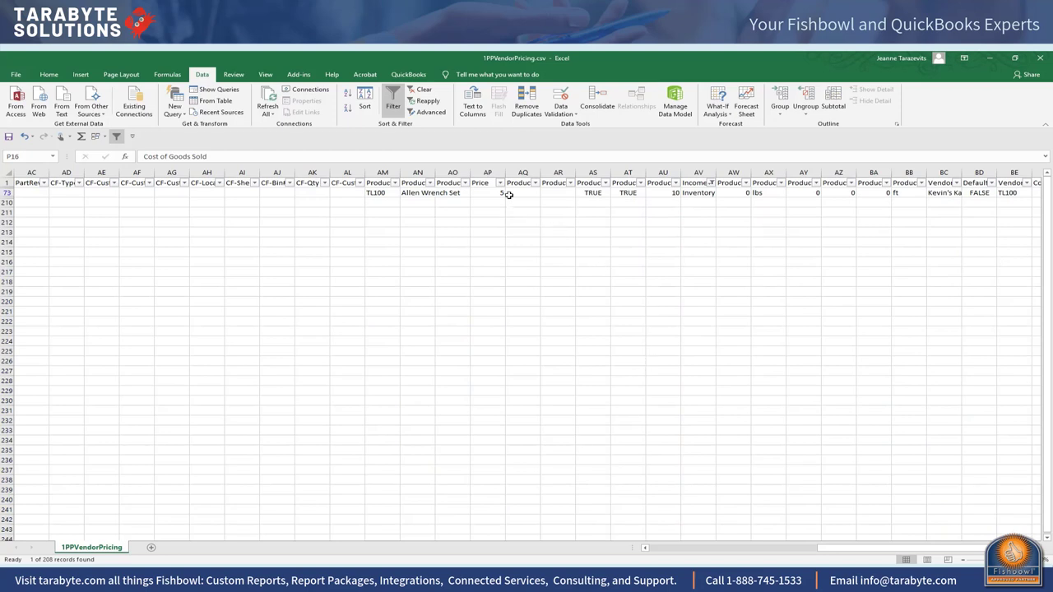
left_click(385, 192)
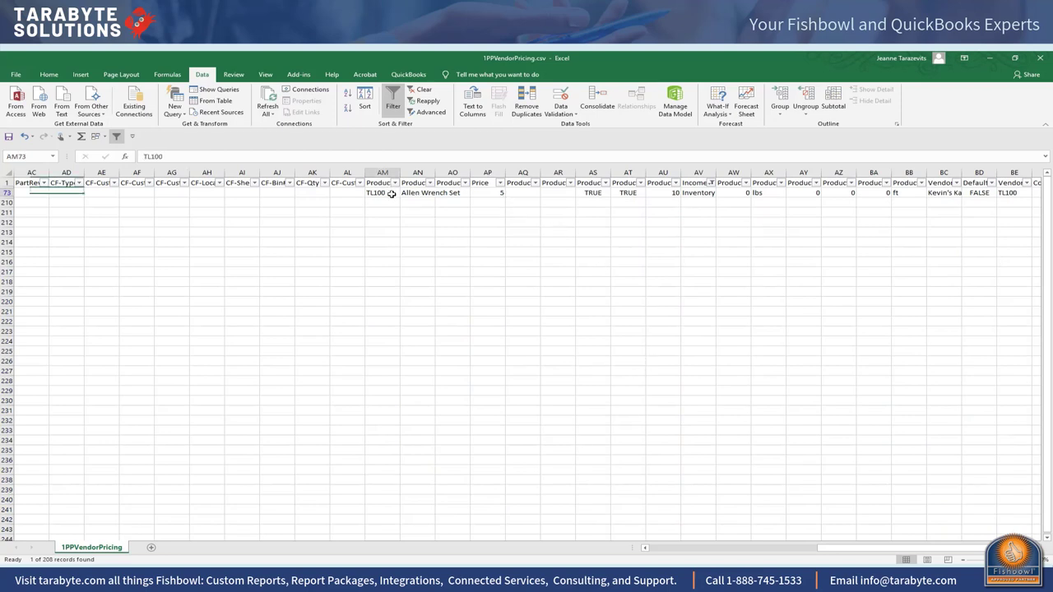
left_click(712, 192)
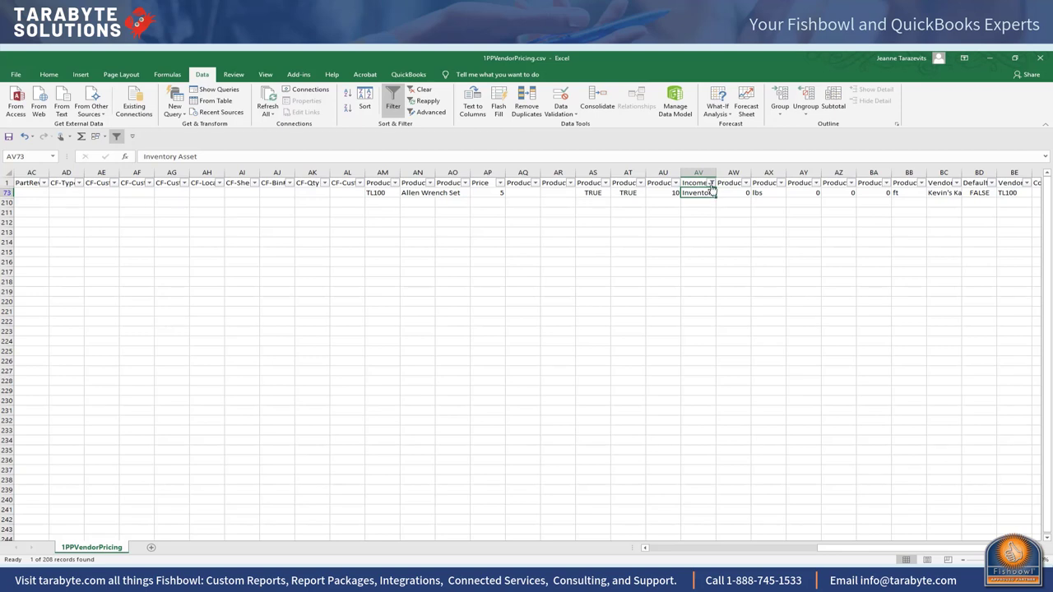
Clear the filters on the IncomeAccount and PartTypeID columns
left_click(711, 182)
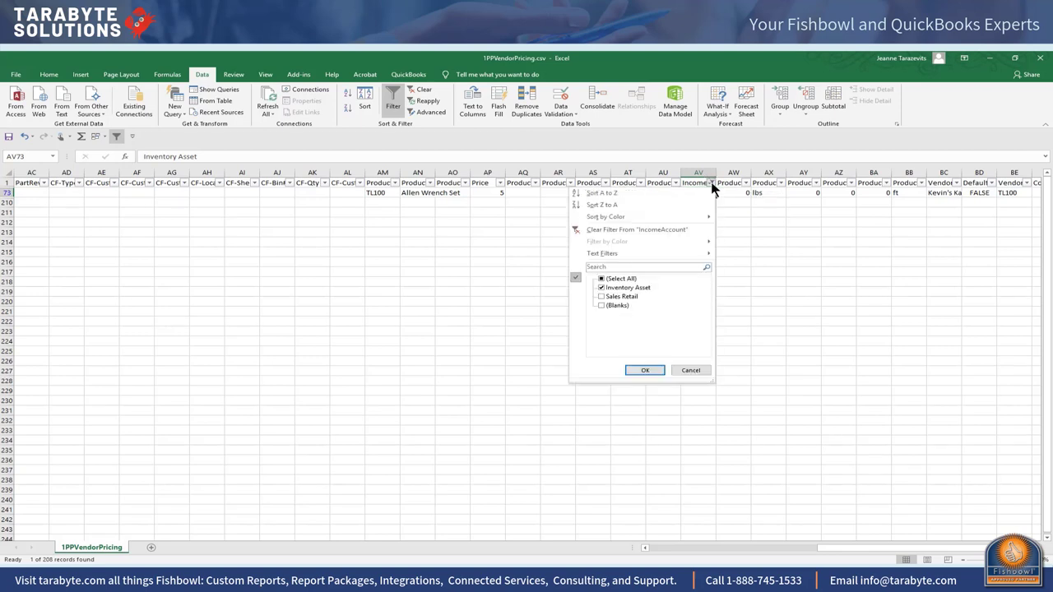
left_click(645, 228)
left_click_drag(877, 553, 670, 549)
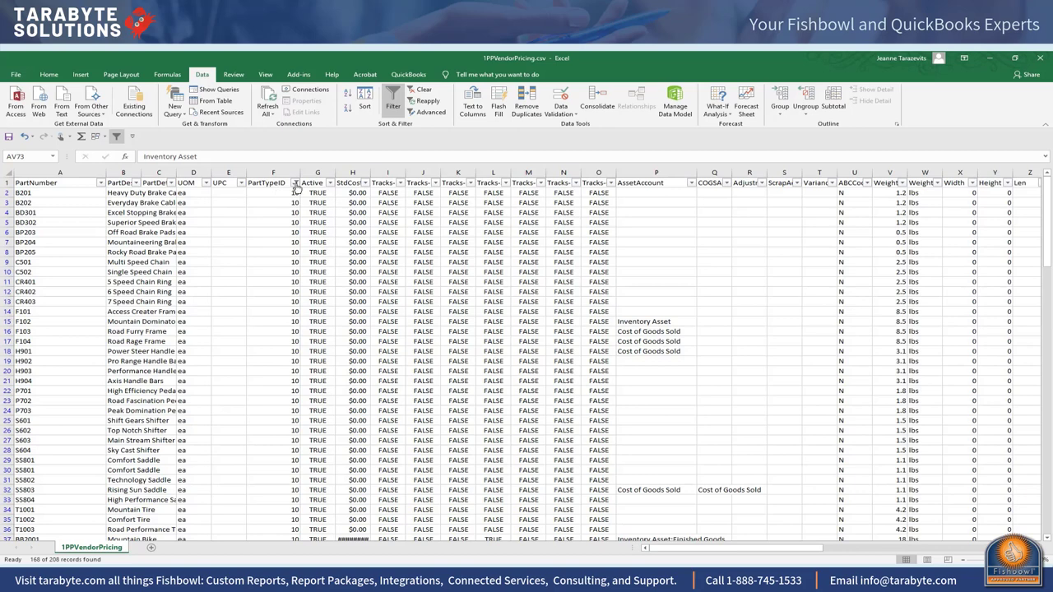
left_click(294, 182)
left_click(243, 225)
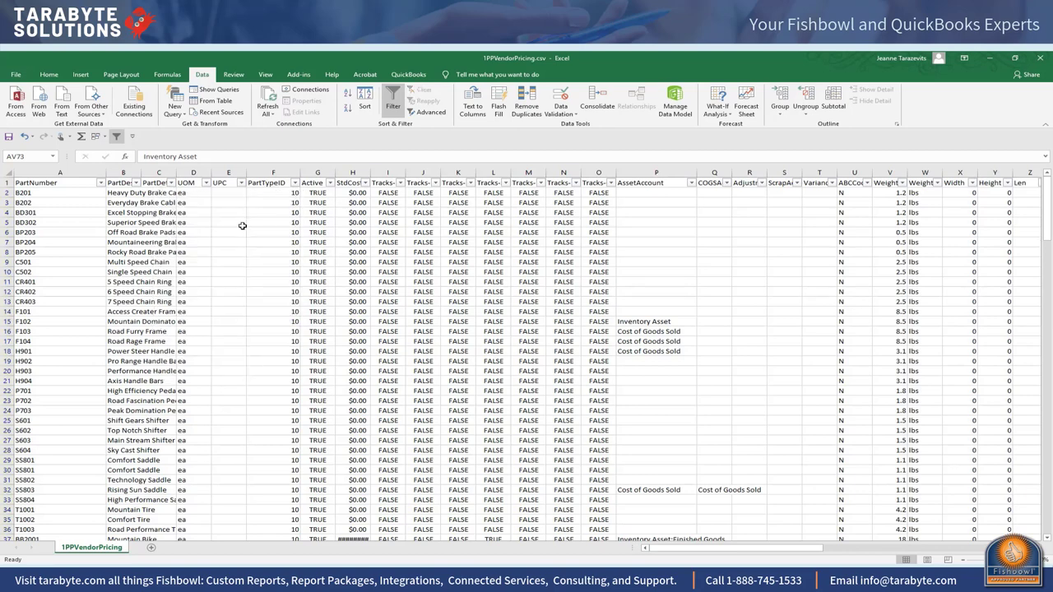
Filter the PartTypeID column to exclude type 10 and widen the standard cost column to fit its values
left_click(294, 182)
left_click(193, 288)
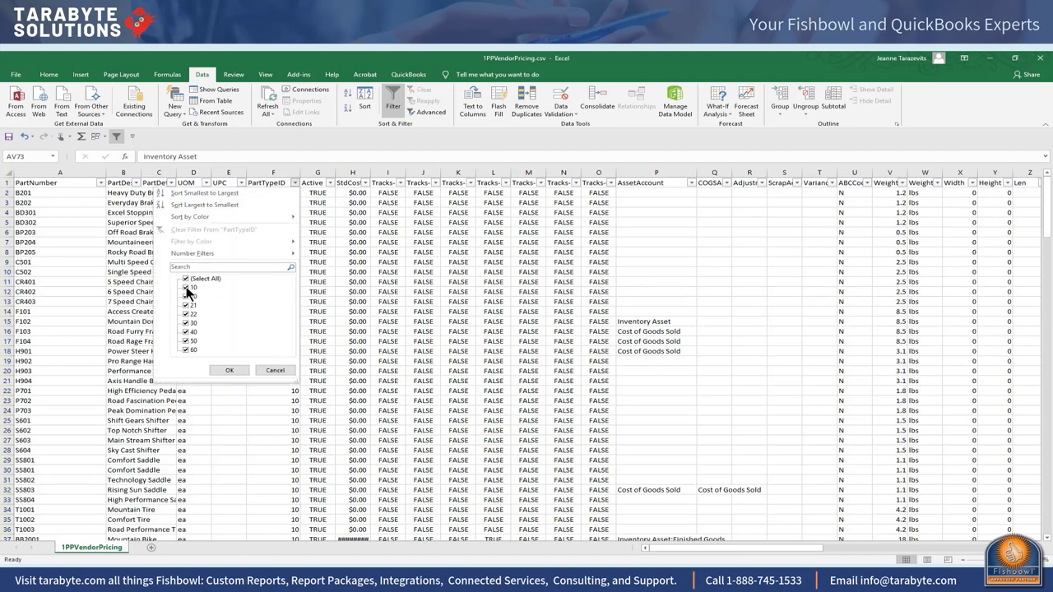
left_click(230, 371)
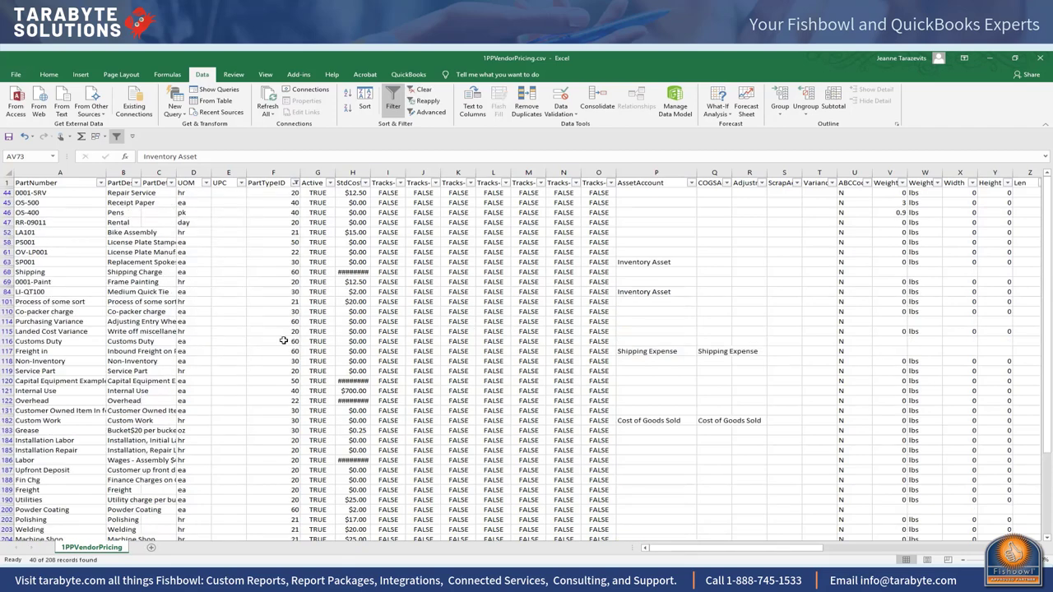
double_click(369, 173)
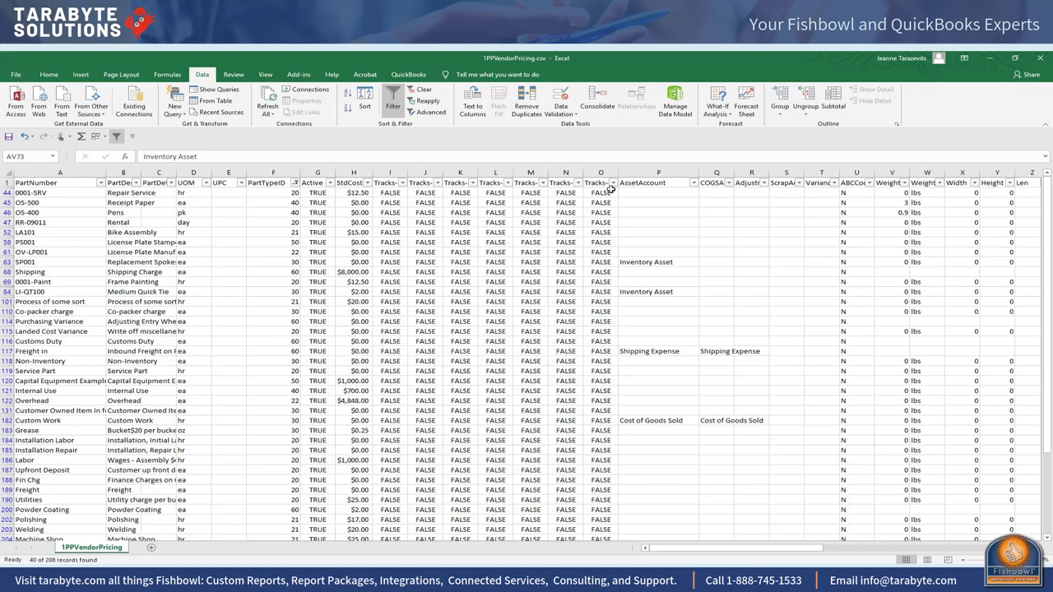
Filter the AssetAccount column to show only Inventory Asset and check the part numbers of the matching rows
left_click(693, 183)
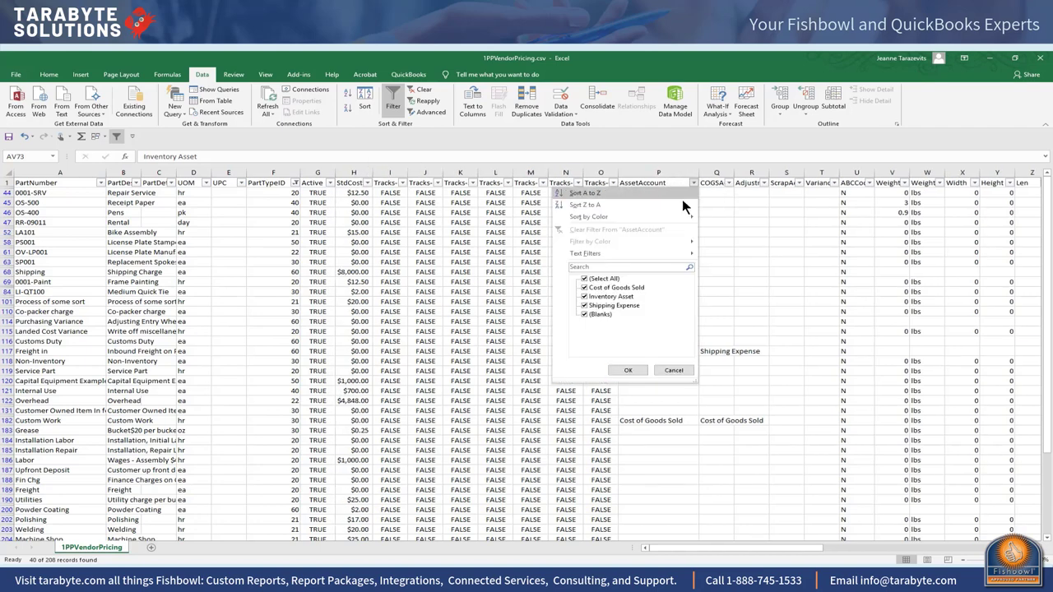
left_click(584, 314)
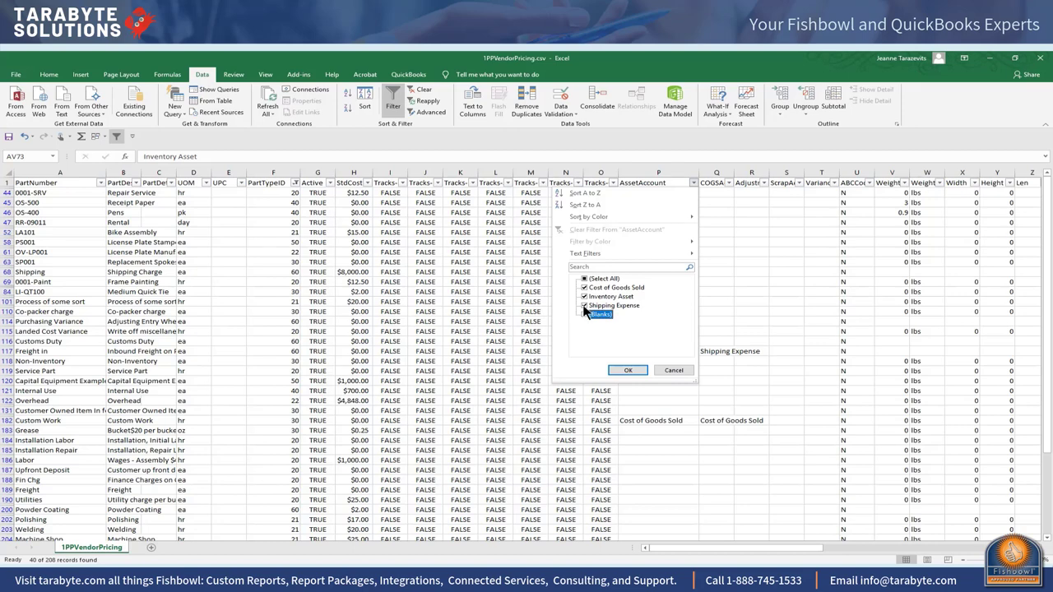
left_click(584, 306)
left_click(584, 288)
left_click(628, 370)
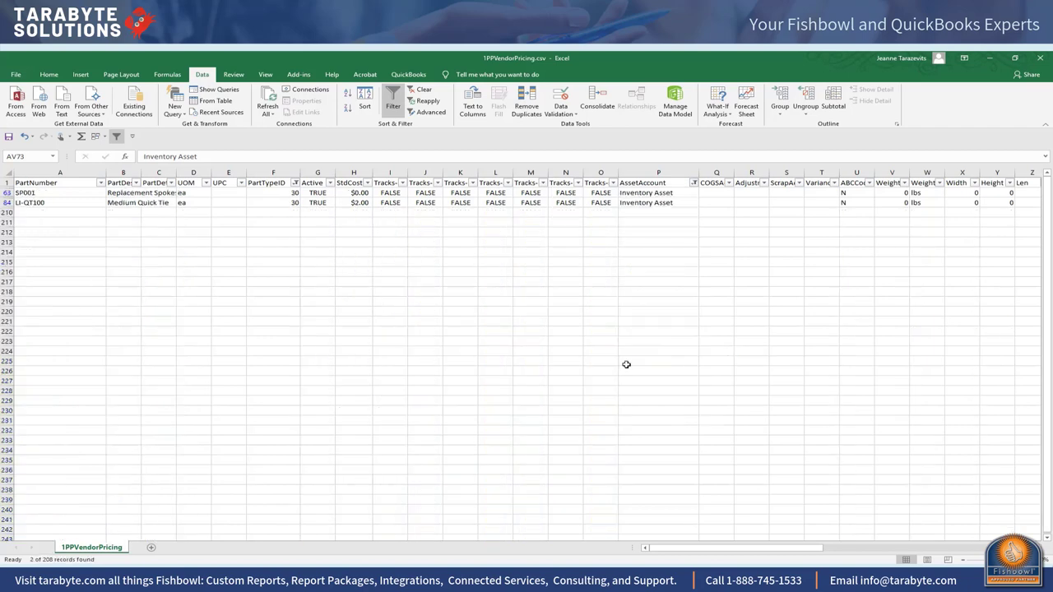
left_click(55, 194)
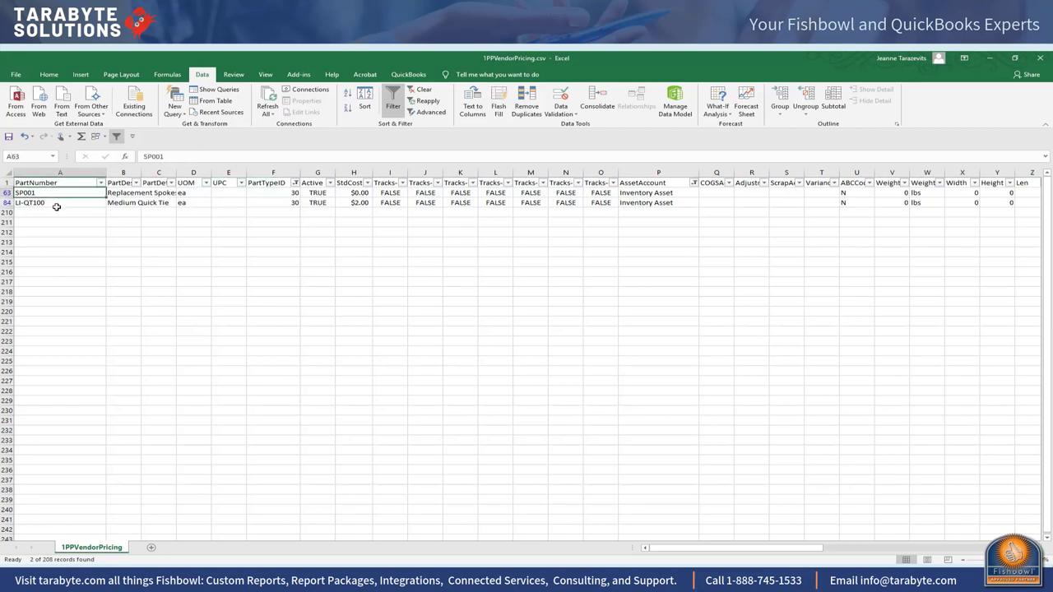
left_click(56, 203)
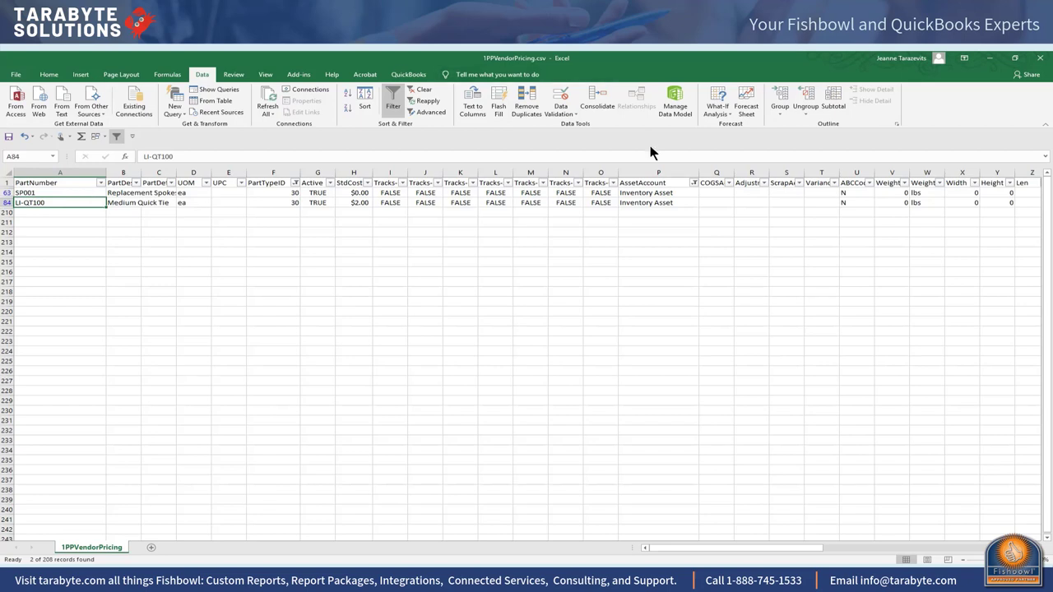
Clear the AssetAccount filter and review the asset accounts and product income accounts of the parts that are not type 10
left_click(693, 182)
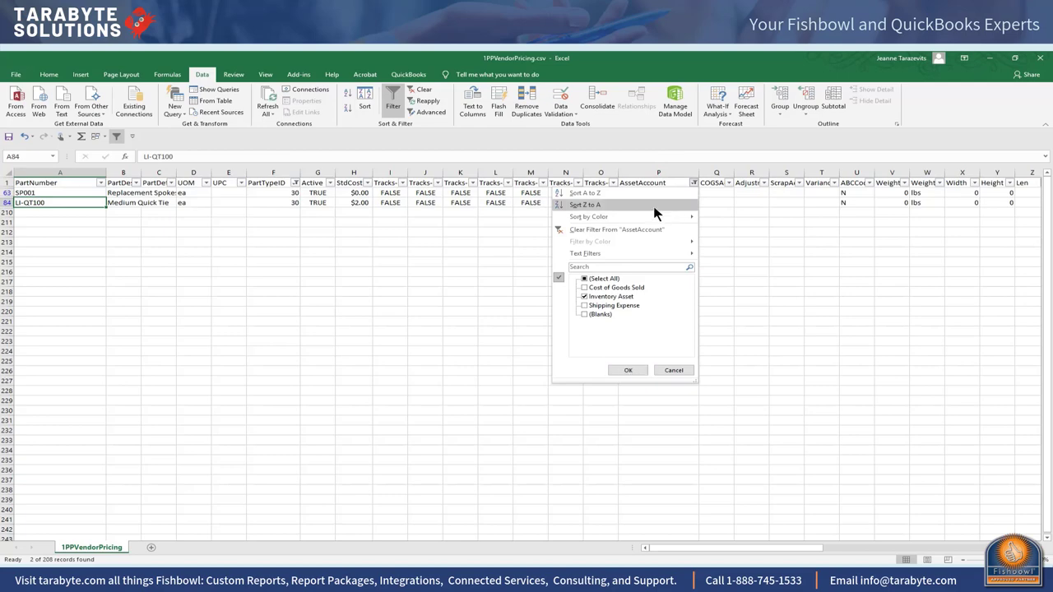
left_click(619, 230)
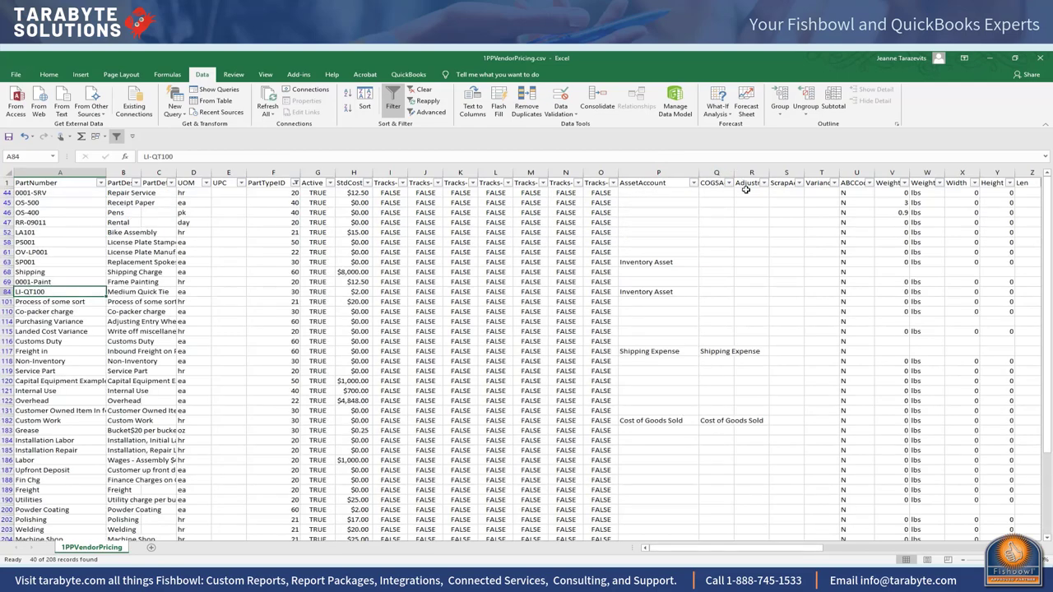
left_click(659, 185)
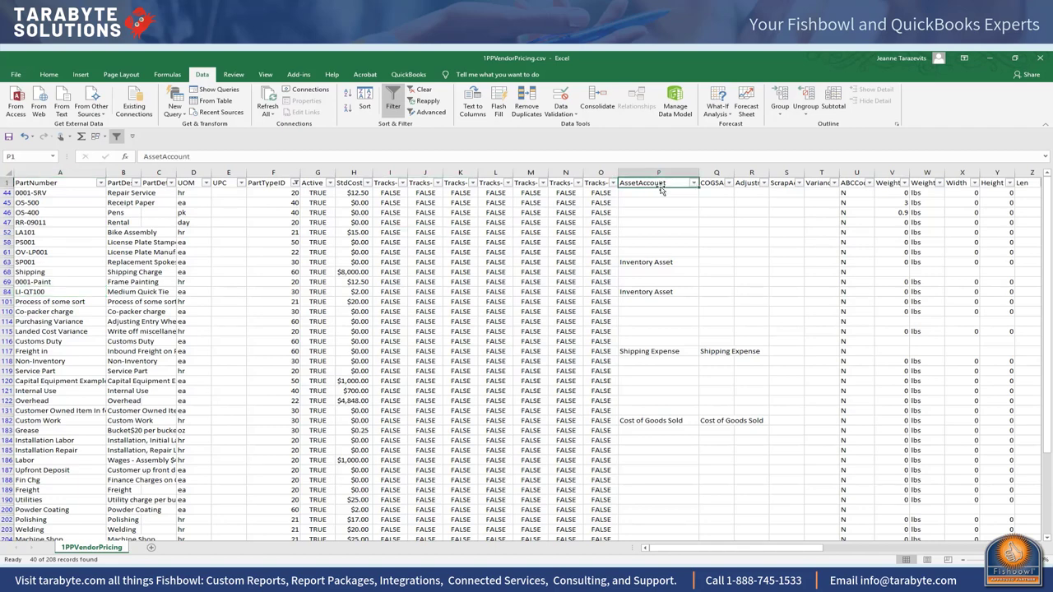
left_click(691, 264)
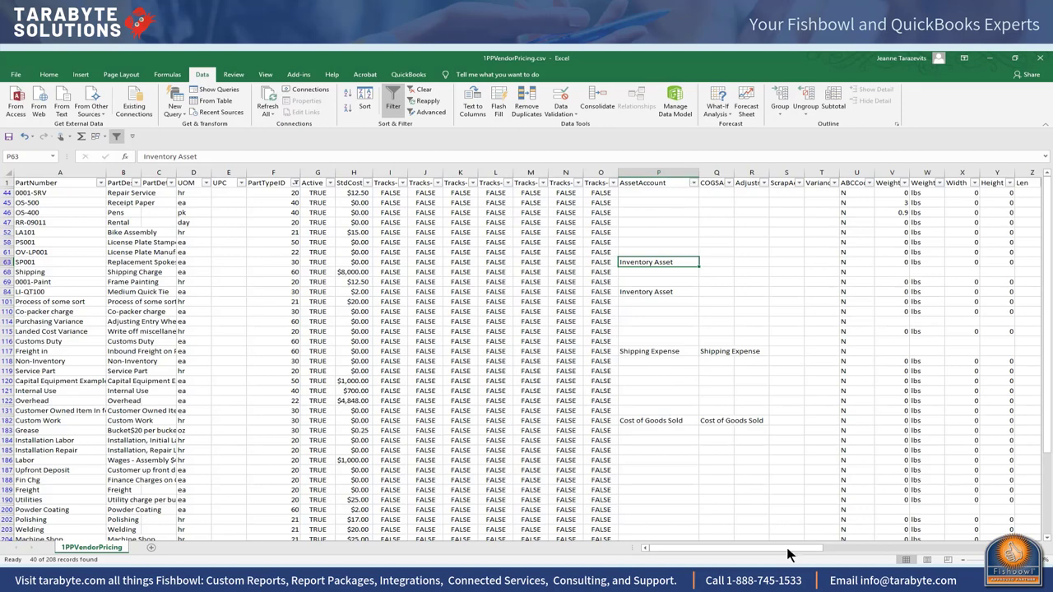
left_click_drag(802, 555, 979, 556)
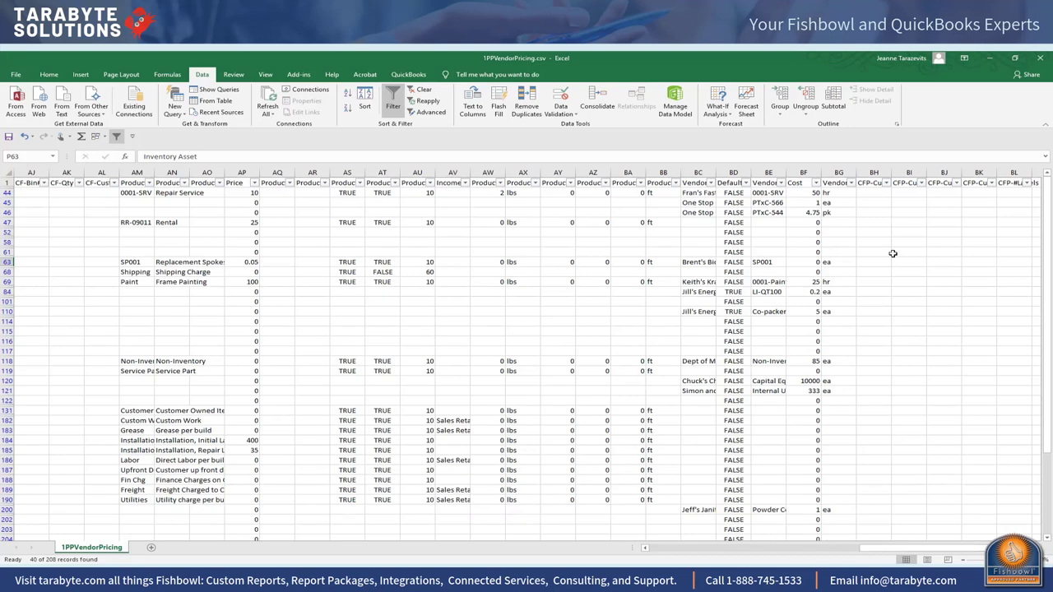
Check the values offered by the IncomeAccount filter and save 1PPVendorPricing.csv, keeping the comma-delimited CSV format
left_click(465, 182)
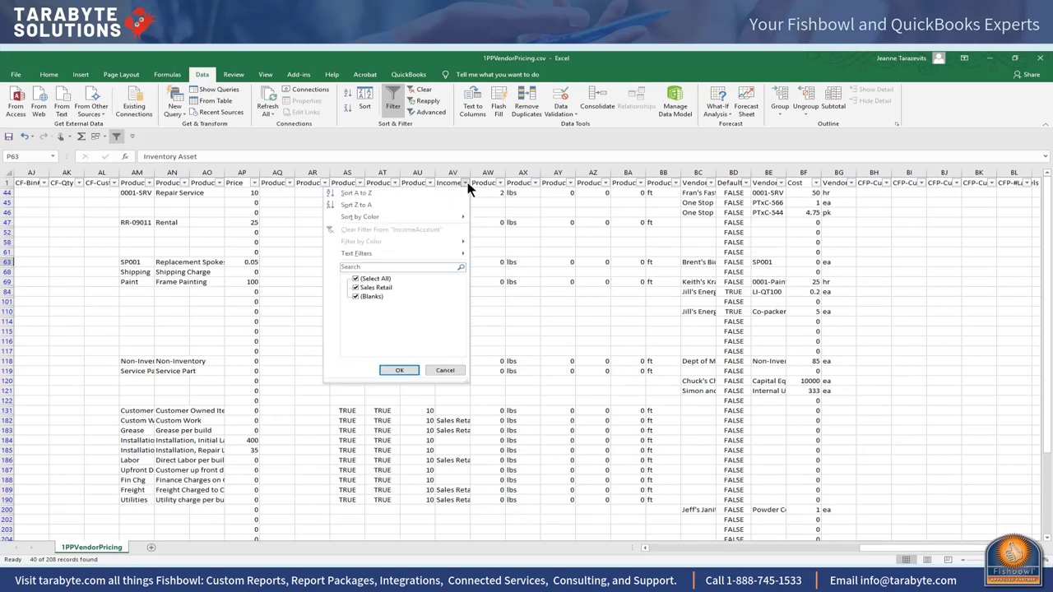
left_click(399, 370)
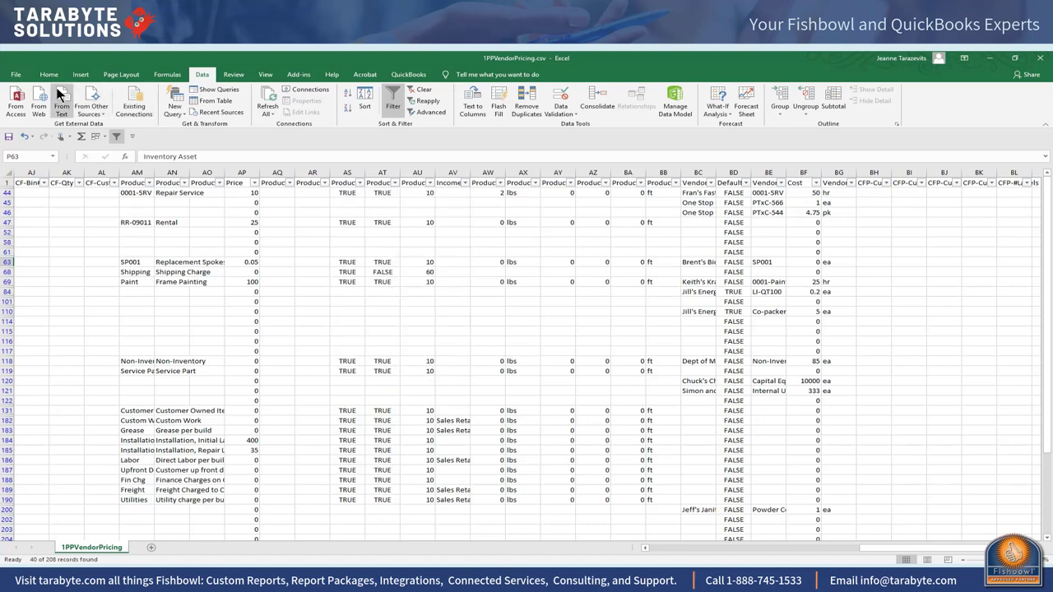
left_click(17, 74)
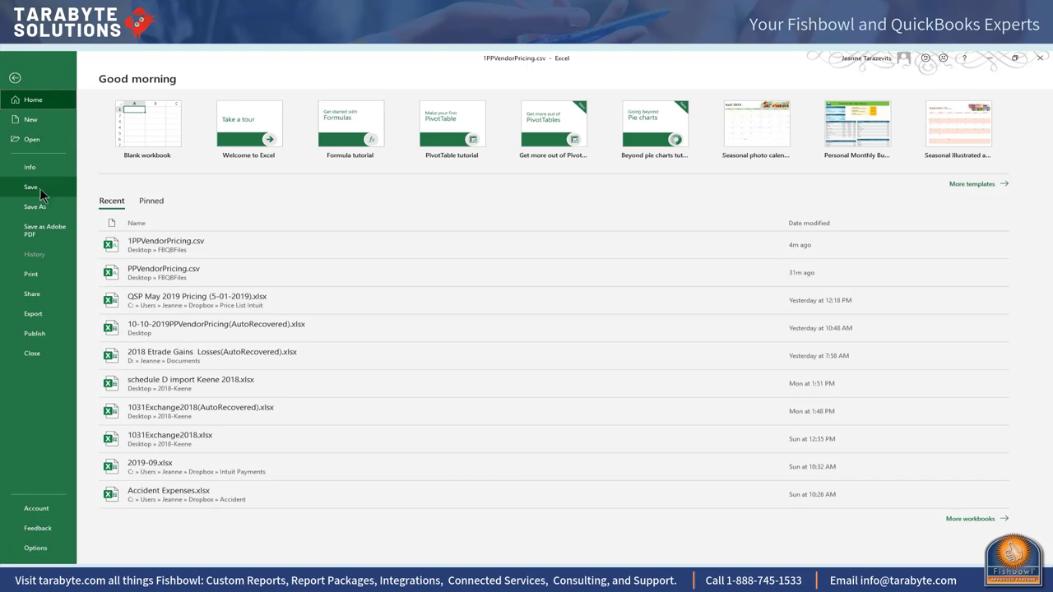
left_click(37, 187)
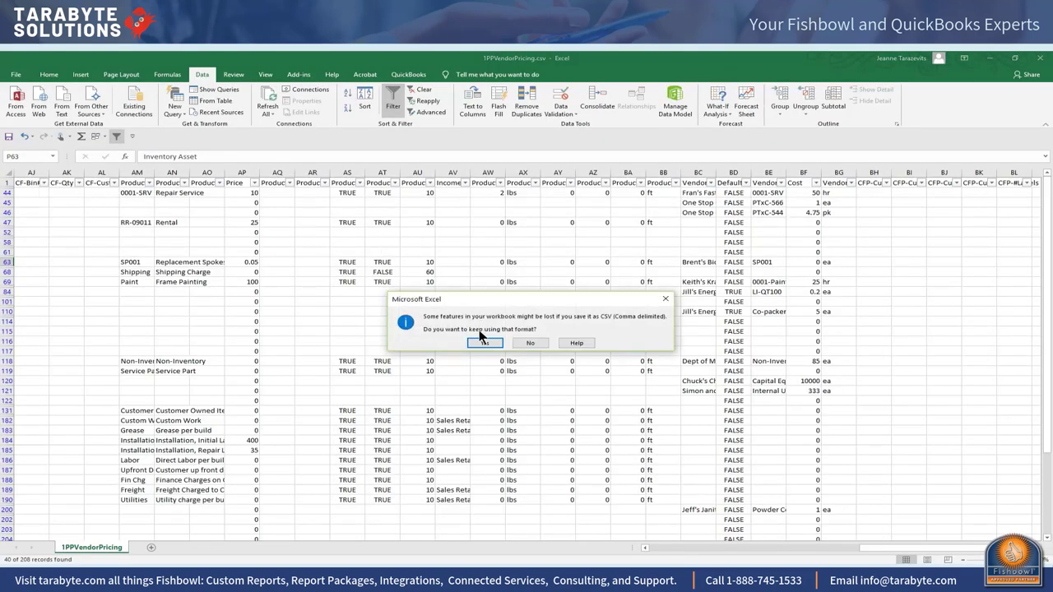
left_click(488, 339)
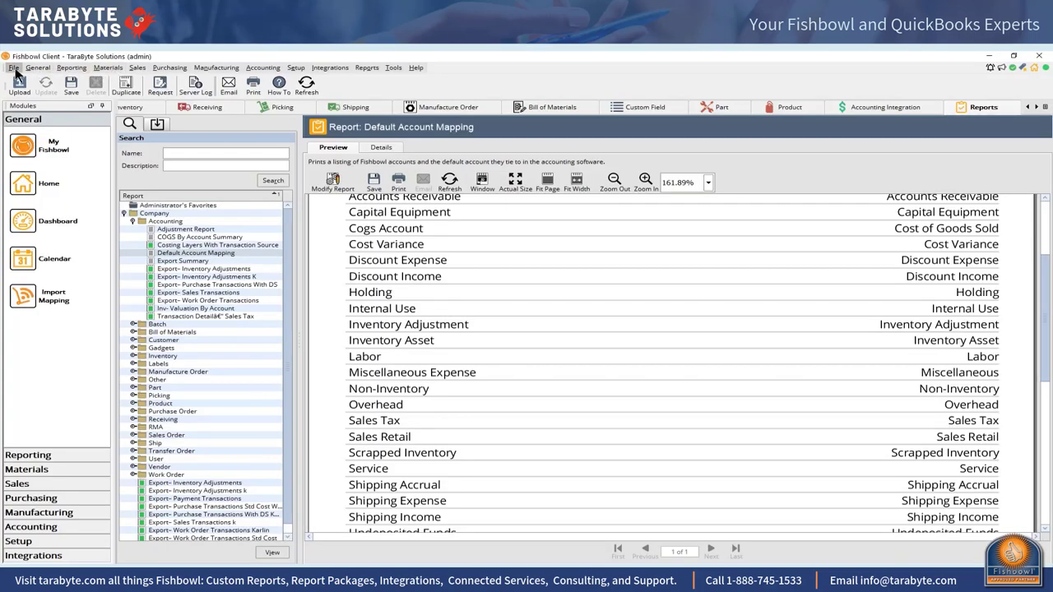
Switch to Fishbowl, start a Part Product And Vendor Pricing import and advance the wizard to the file selection
left_click(13, 68)
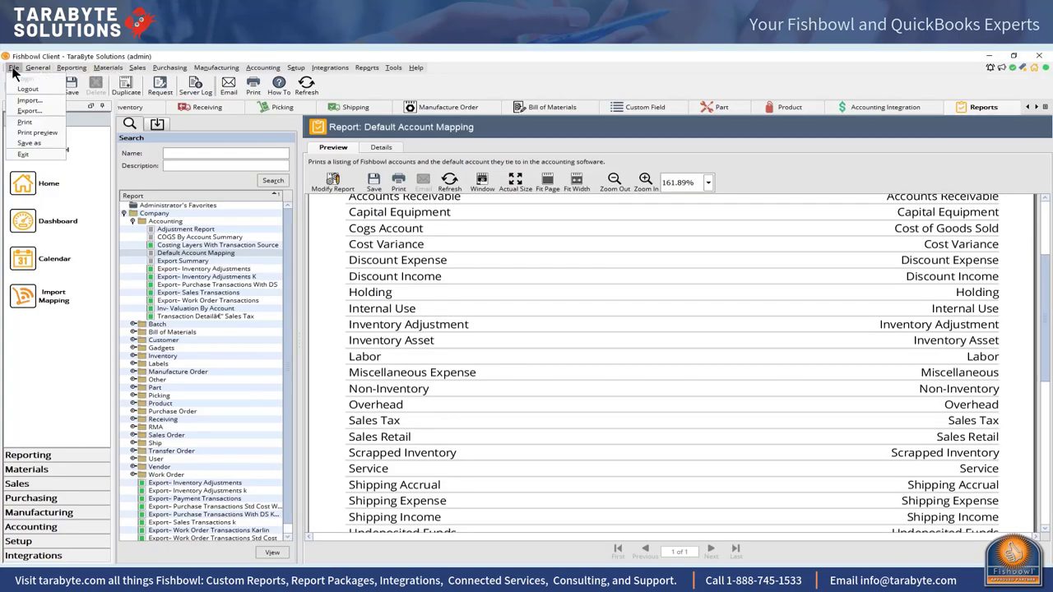
left_click(30, 99)
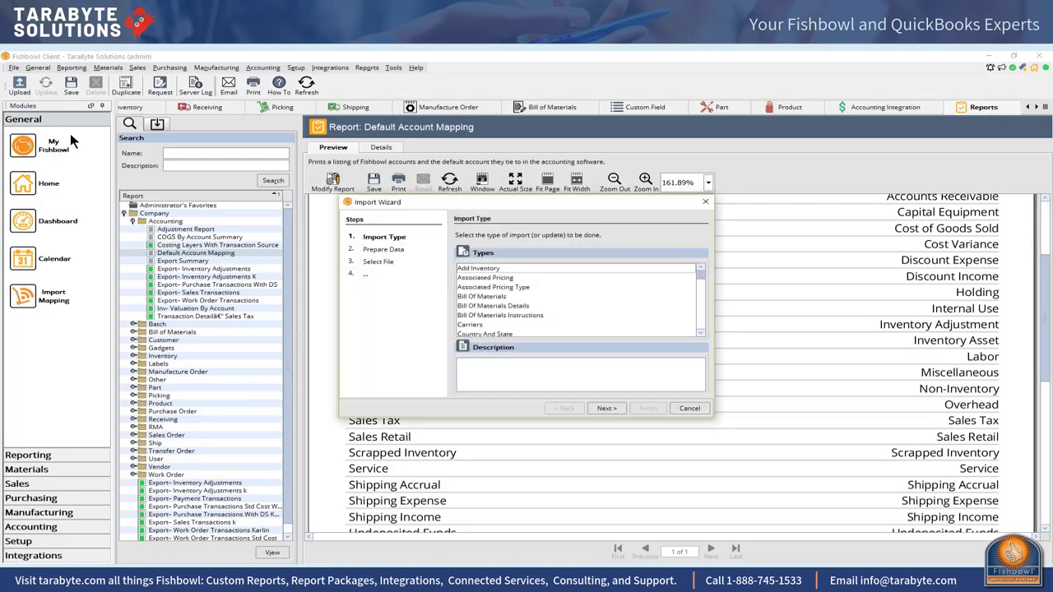
left_click(700, 333)
left_click(700, 333)
left_click(700, 333)
left_click(700, 333)
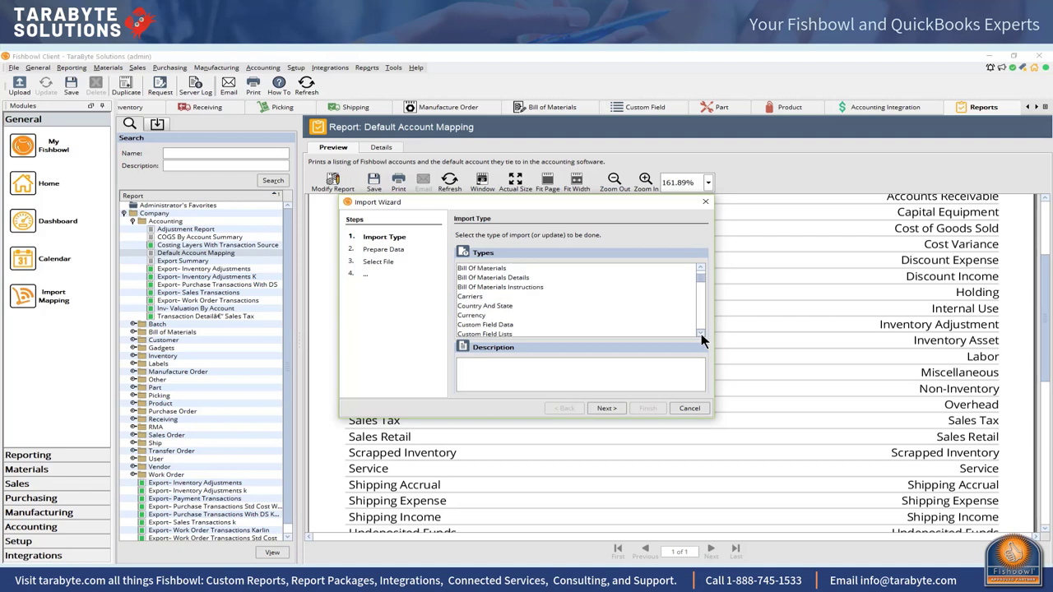
left_click(700, 333)
left_click(700, 333)
left_click(700, 333)
left_click(700, 333)
left_click(700, 333)
left_click(700, 333)
left_click(700, 333)
left_click(700, 333)
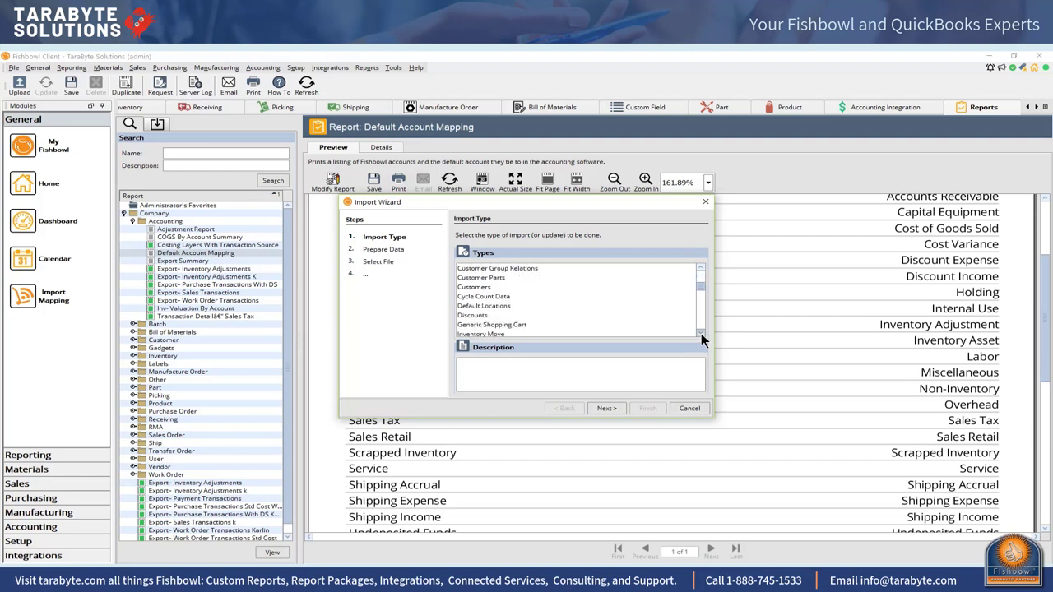
left_click(700, 333)
left_click(700, 333)
left_click(700, 333)
left_click(701, 333)
left_click(700, 334)
left_click(700, 333)
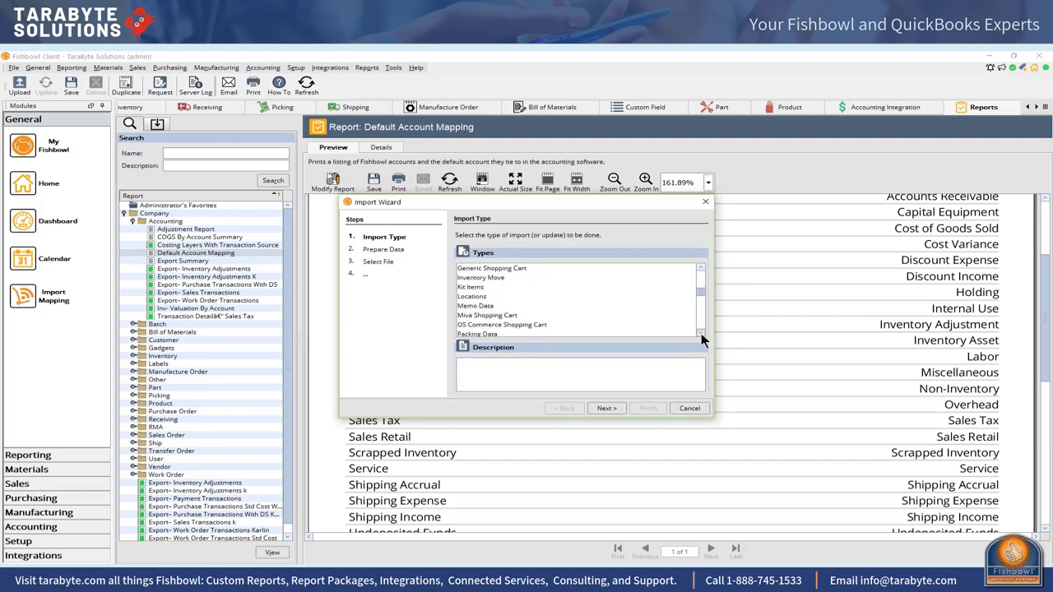
left_click(700, 334)
left_click(700, 333)
left_click(700, 333)
left_click(700, 333)
left_click(700, 333)
left_click(700, 333)
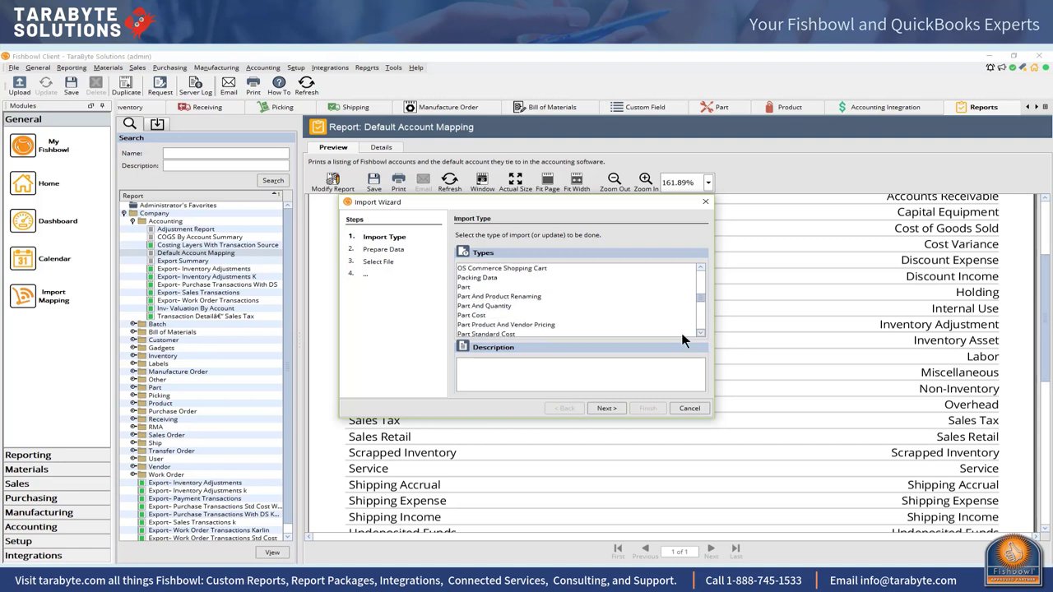
left_click(543, 326)
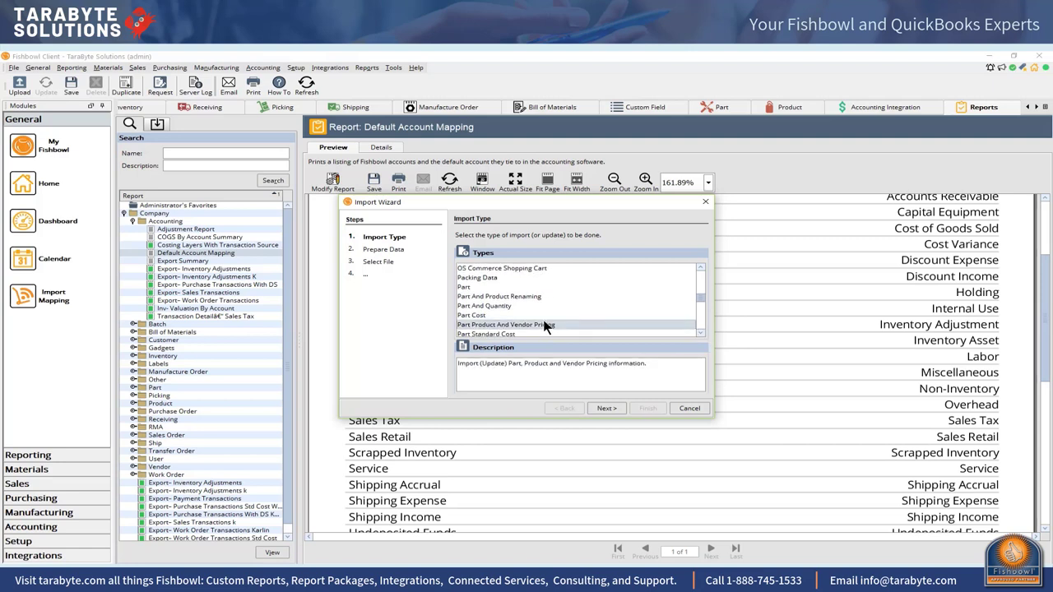
left_click(606, 408)
left_click(606, 408)
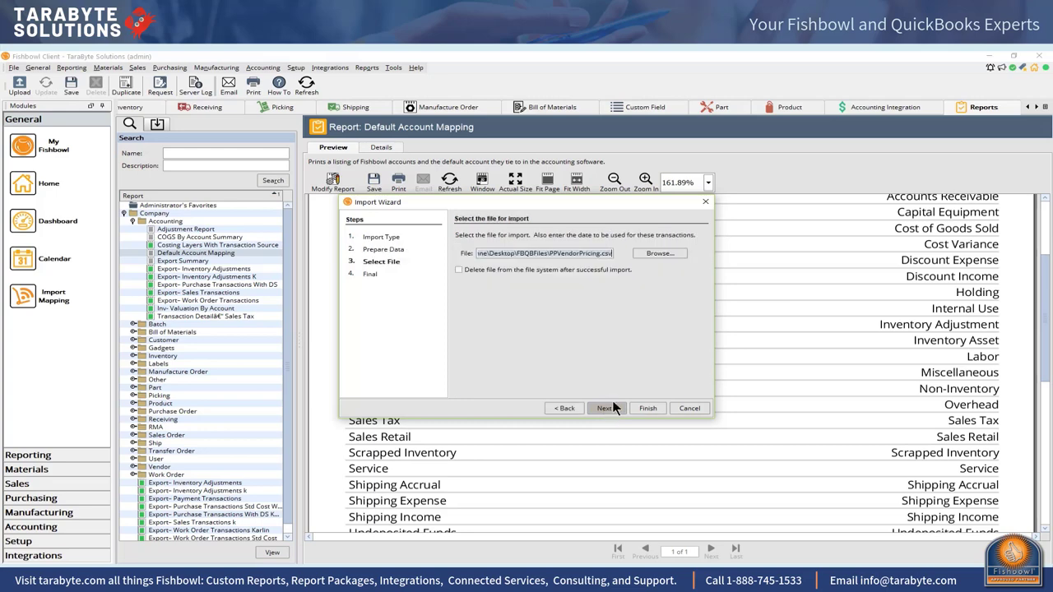
Choose 1PPVendorPricing.csv from the FBQBFiles folder on the Desktop as the file to import
left_click(658, 254)
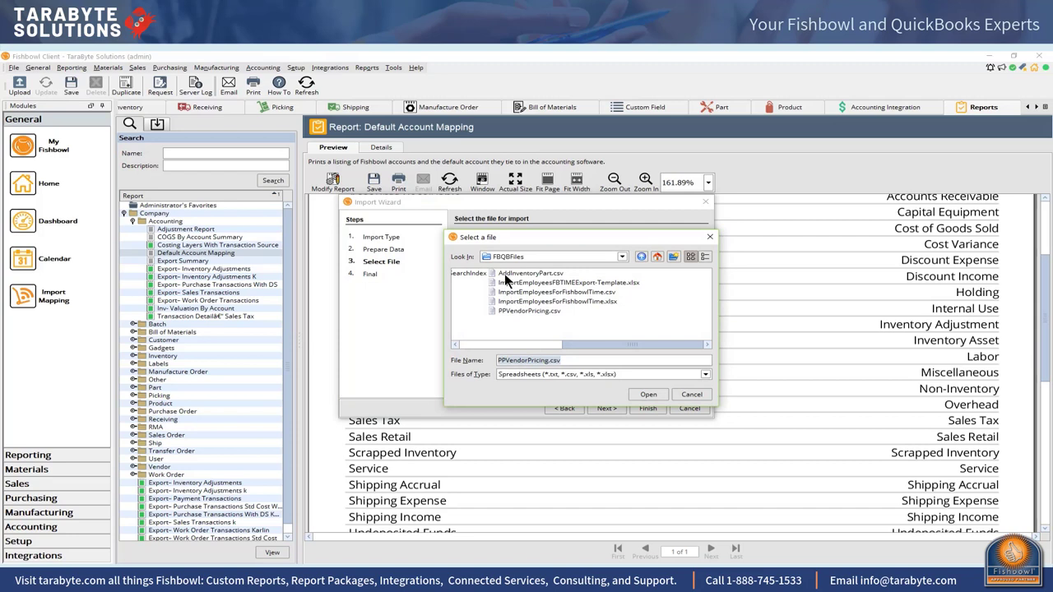
left_click(639, 256)
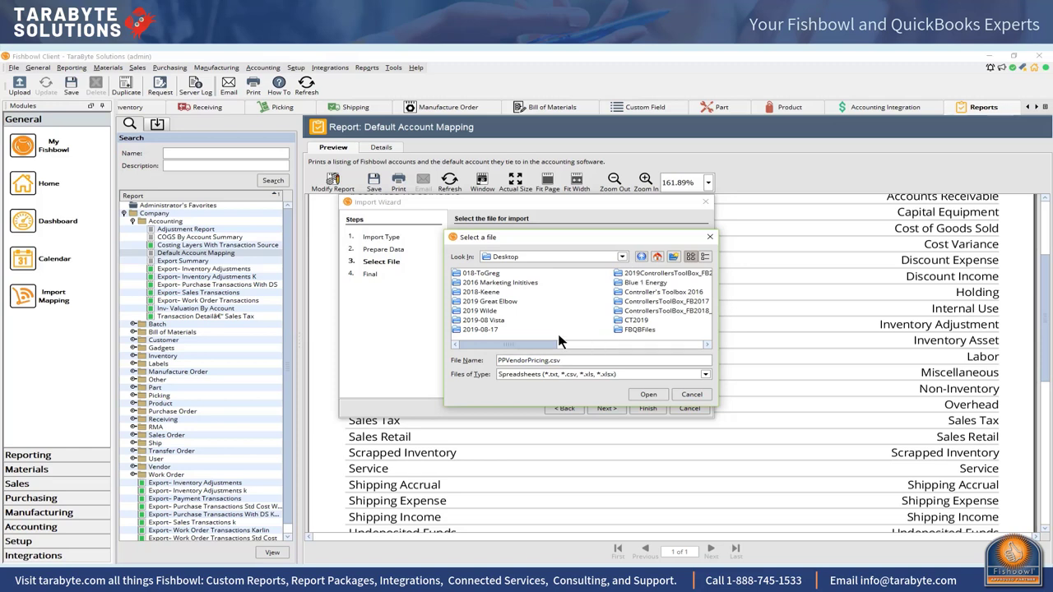
left_click_drag(547, 344, 517, 335)
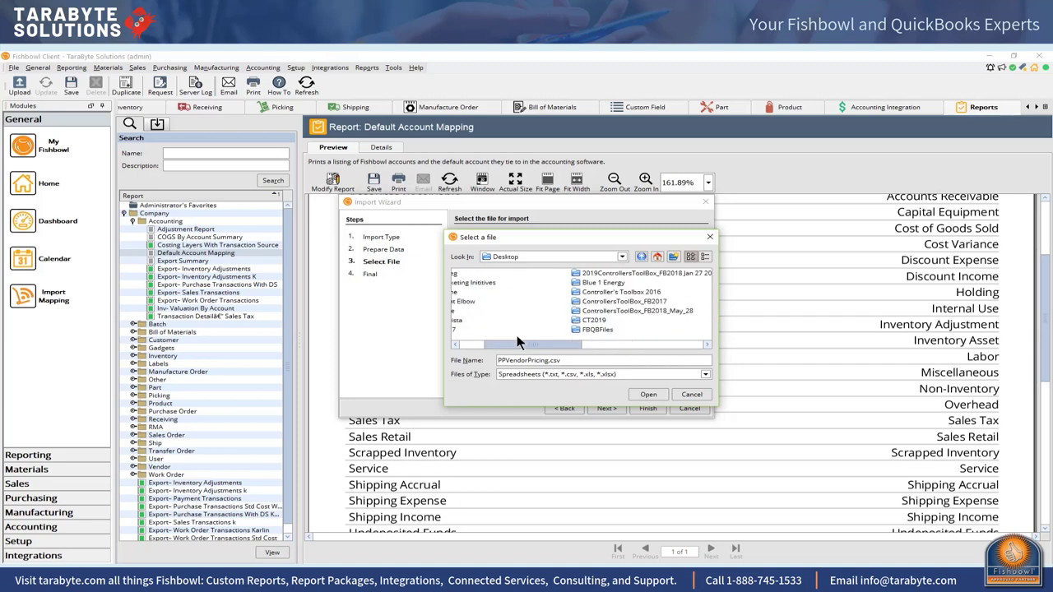
left_click(622, 257)
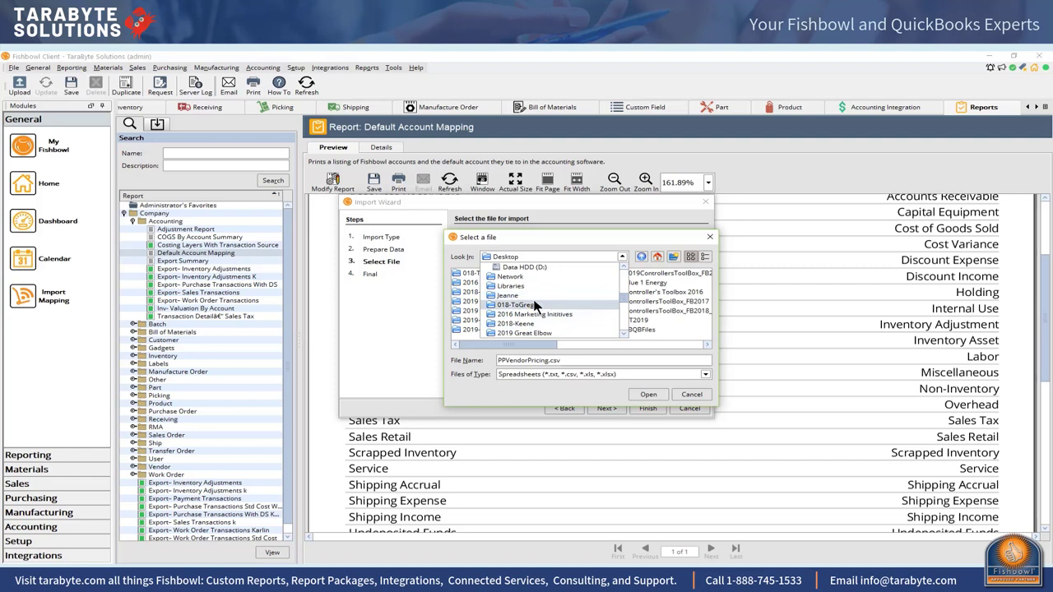
left_click(624, 333)
left_click(624, 333)
left_click(624, 333)
left_click(624, 333)
left_click(624, 333)
left_click(625, 333)
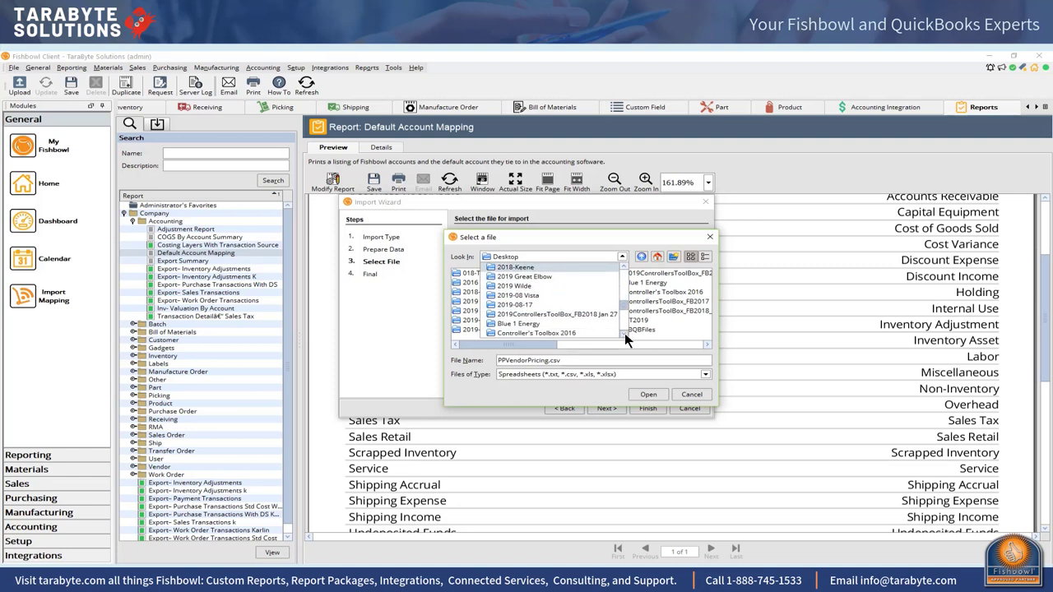
left_click(624, 333)
left_click(624, 333)
left_click(624, 334)
left_click(625, 333)
left_click(624, 333)
left_click(624, 333)
left_click(624, 333)
left_click(624, 333)
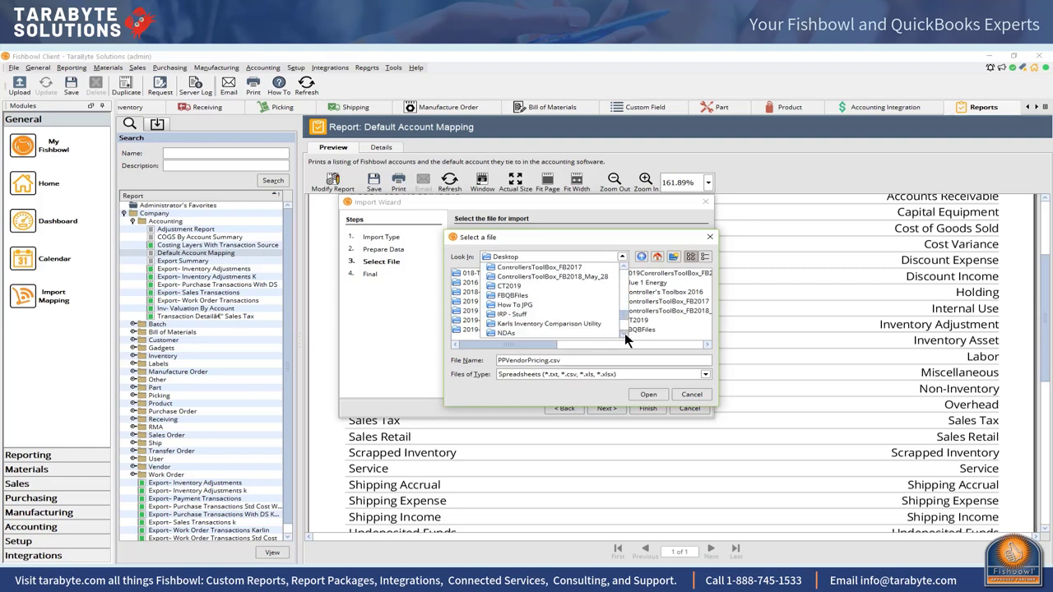
left_click(518, 298)
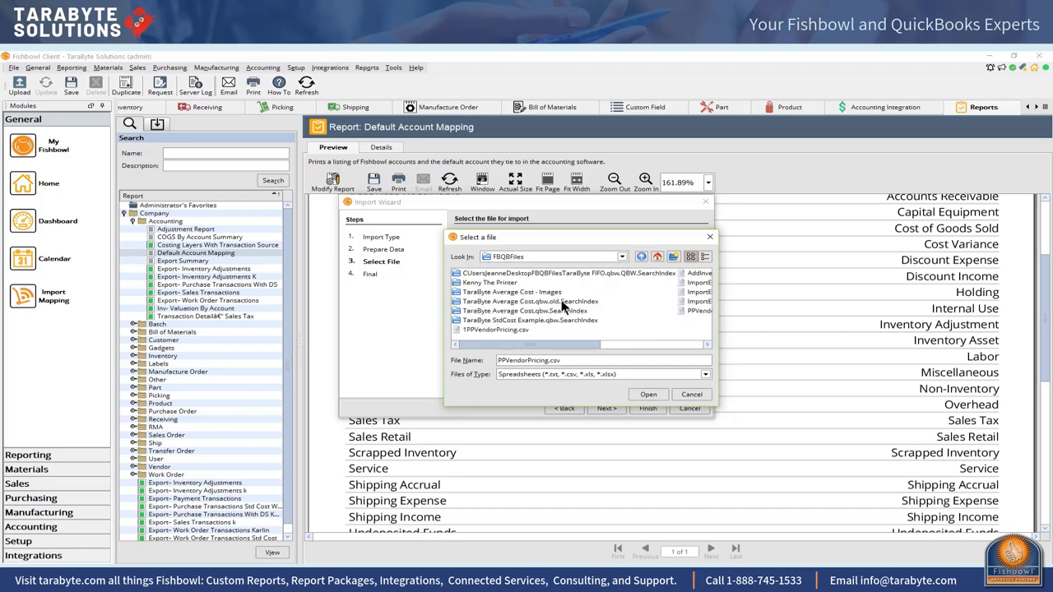
left_click(493, 330)
left_click(647, 394)
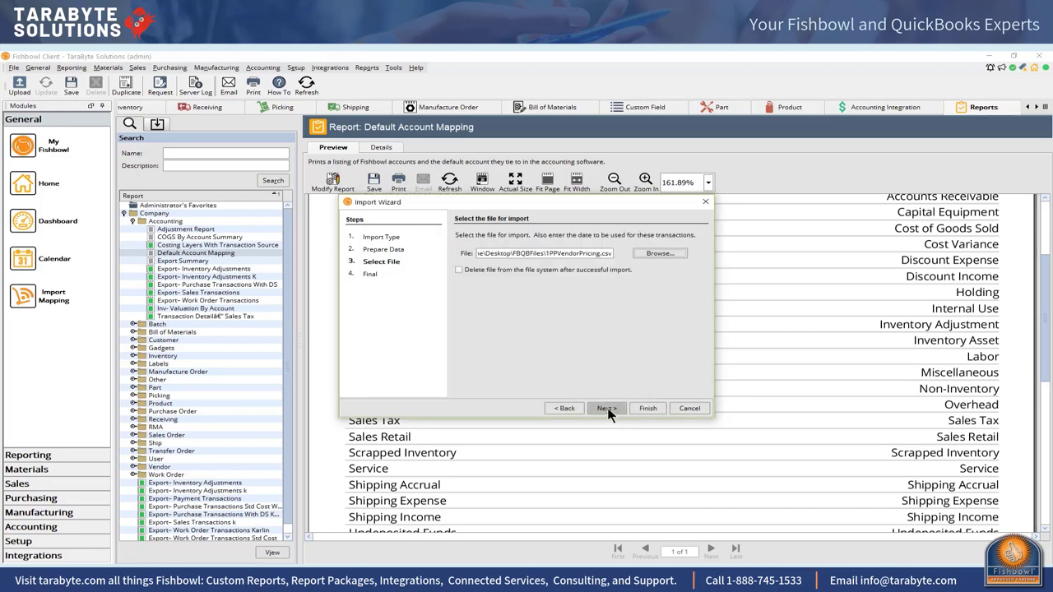
Run the import of the selected pricing file and close the import wizard
left_click(611, 409)
left_click(638, 407)
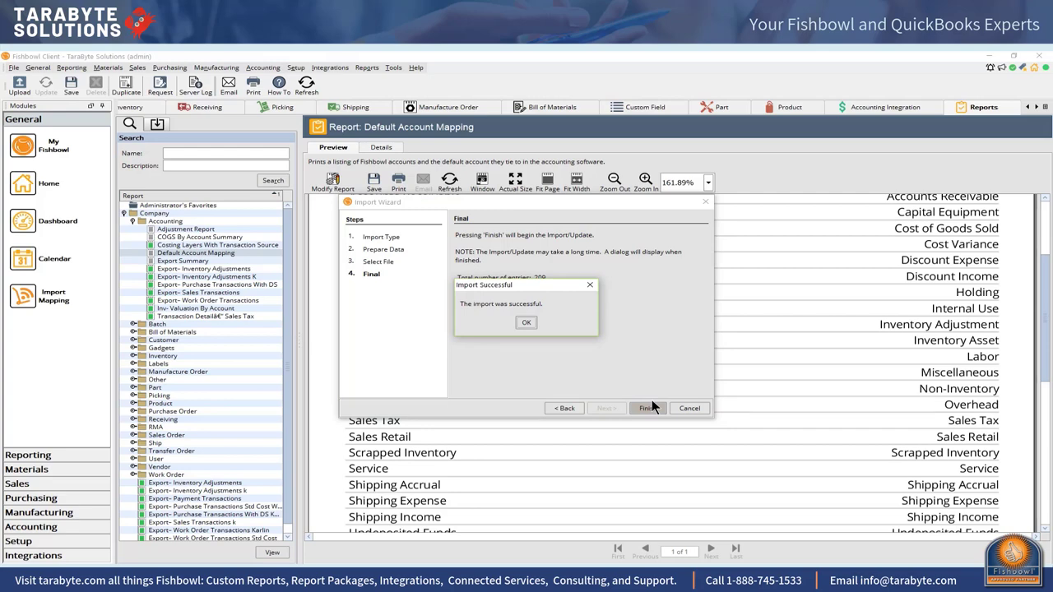
left_click(526, 323)
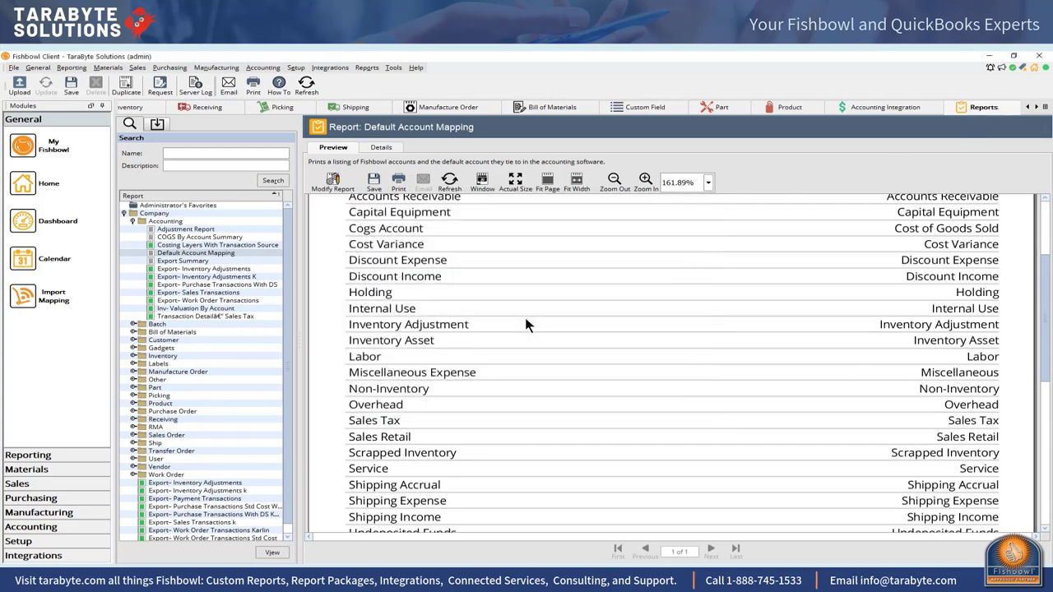